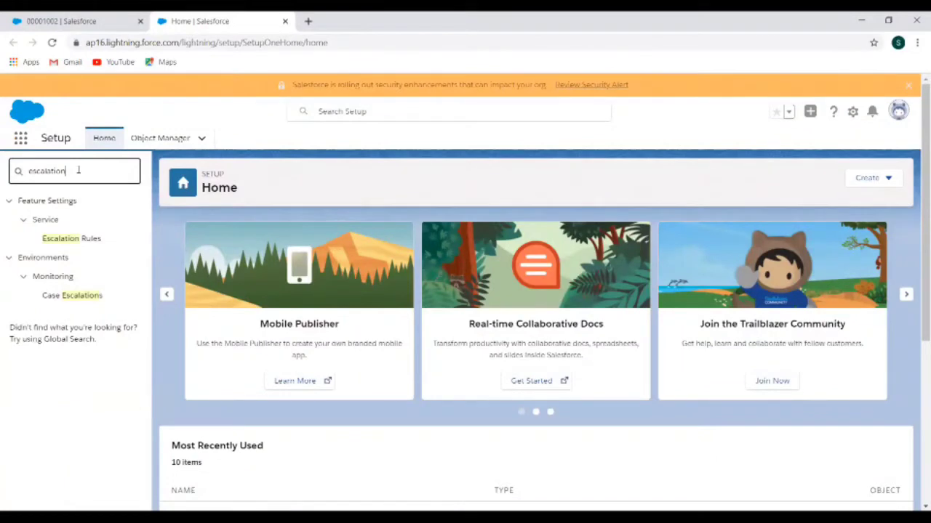
- Open the case escalation rules and examine the rule entry and escalation actions of Test Rule
{"action": "left_click", "coordinate": [97, 239]}
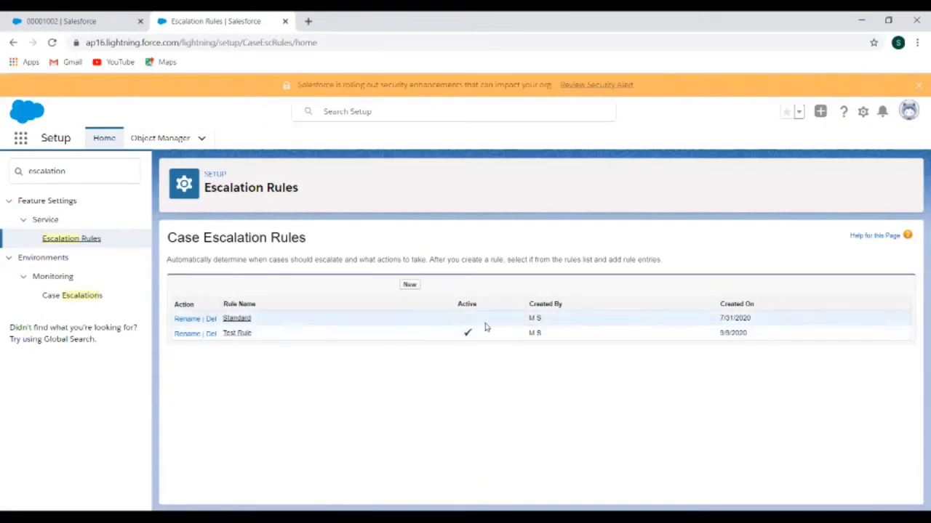
{"action": "left_click", "coordinate": [240, 334]}
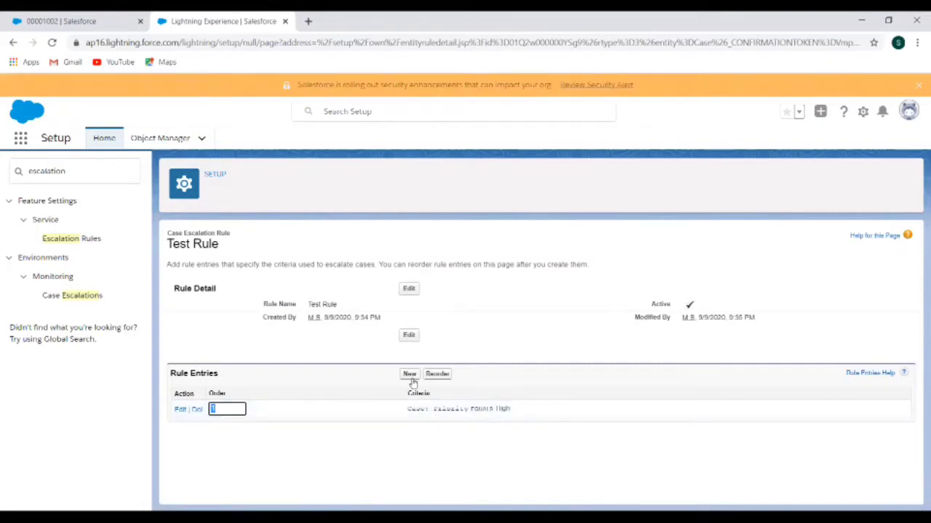
{"action": "left_click", "coordinate": [179, 411]}
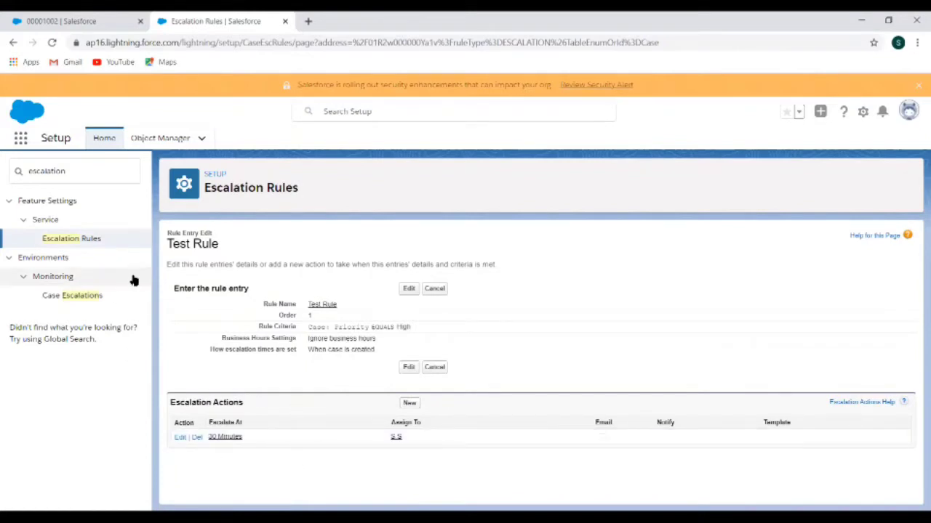
- Create a new active case escalation rule named "Priority Escalation Rule"
{"action": "left_click", "coordinate": [88, 246]}
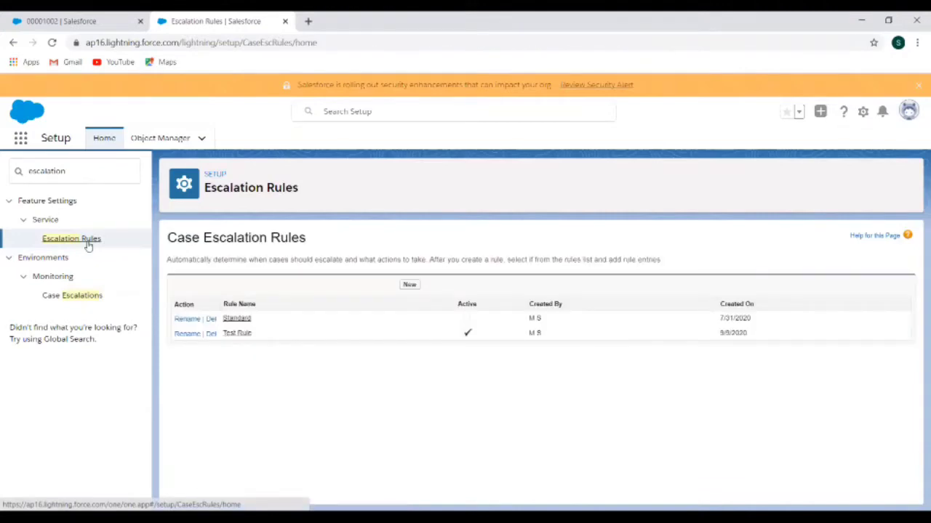
{"action": "left_click", "coordinate": [410, 286]}
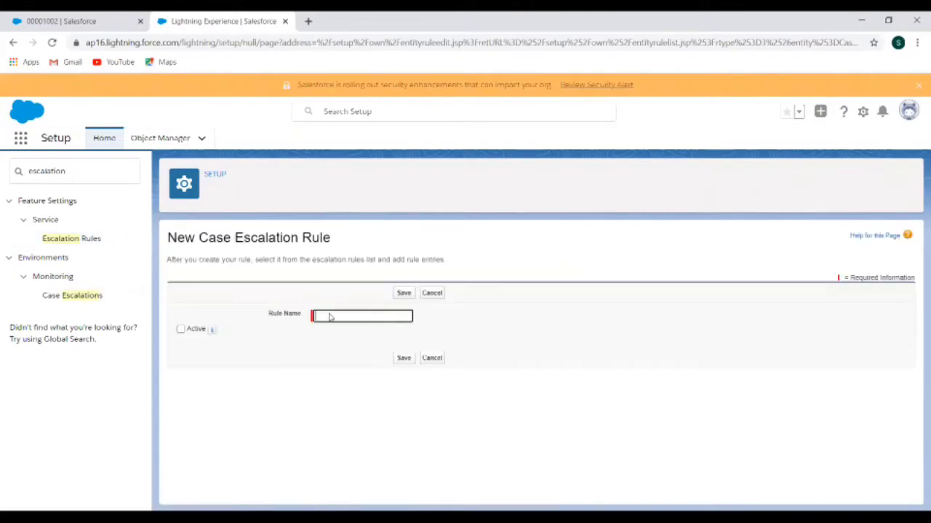
{"action": "type", "text": "Priority Escalation Rule"}
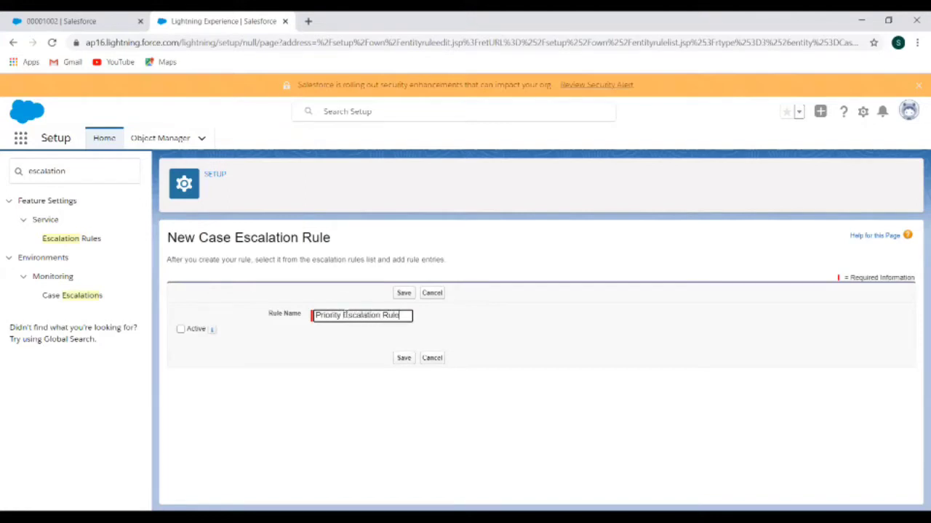
{"action": "left_click", "coordinate": [180, 329]}
{"action": "left_click", "coordinate": [399, 296]}
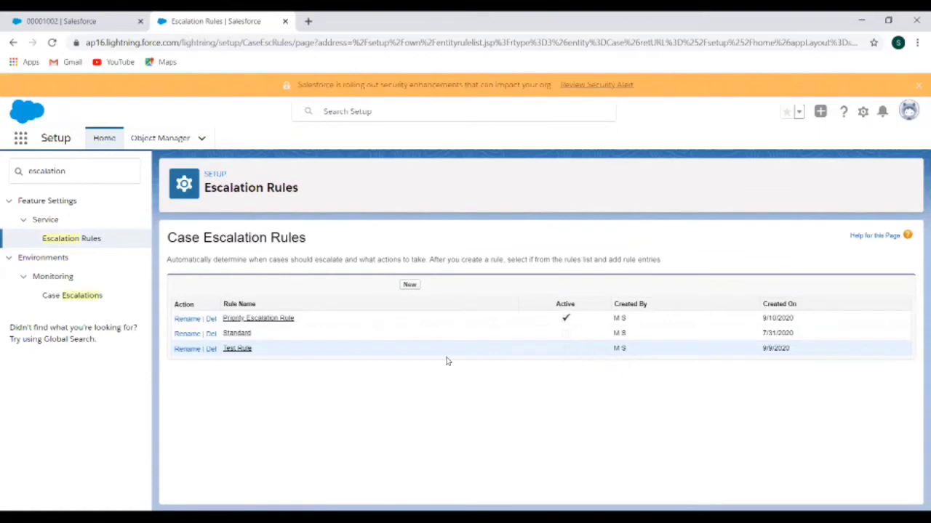
- Start a new rule entry in Priority Escalation Rule with sort order 1
{"action": "left_click", "coordinate": [258, 319]}
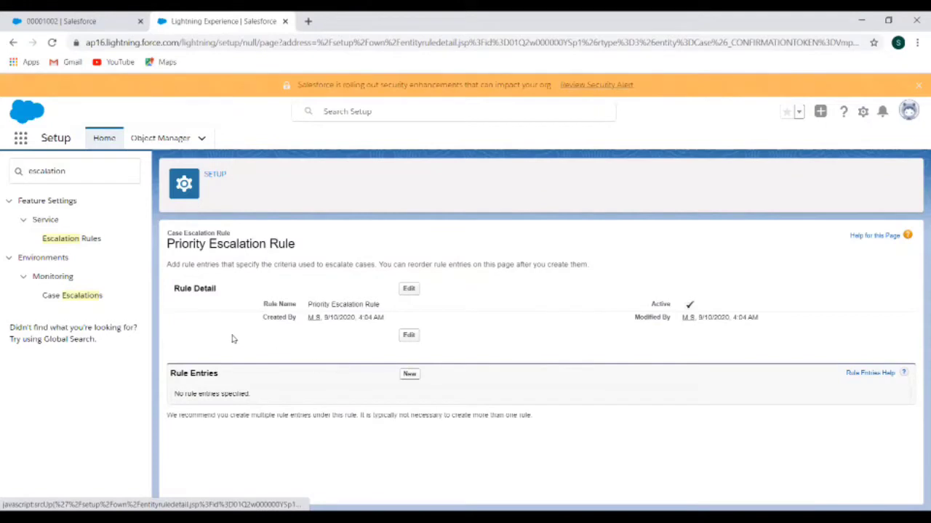
{"action": "left_click", "coordinate": [408, 376]}
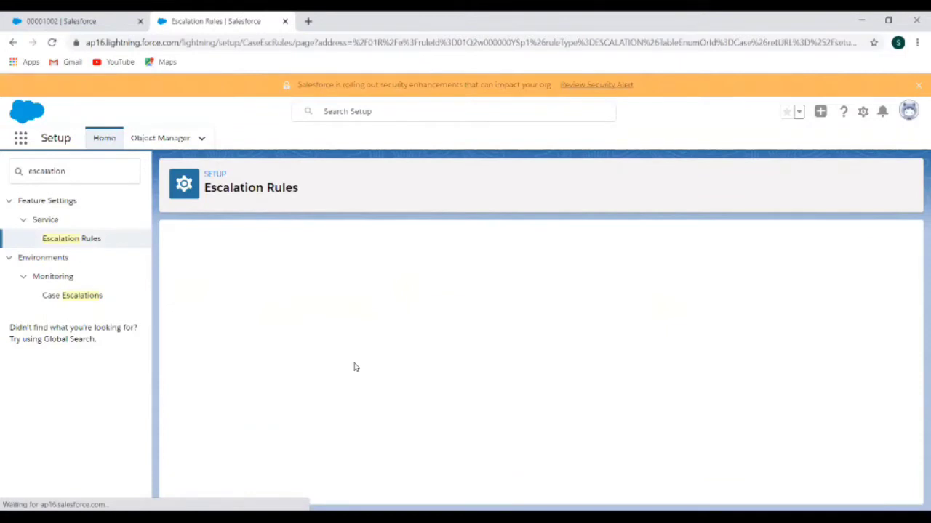
{"action": "left_click", "coordinate": [332, 310]}
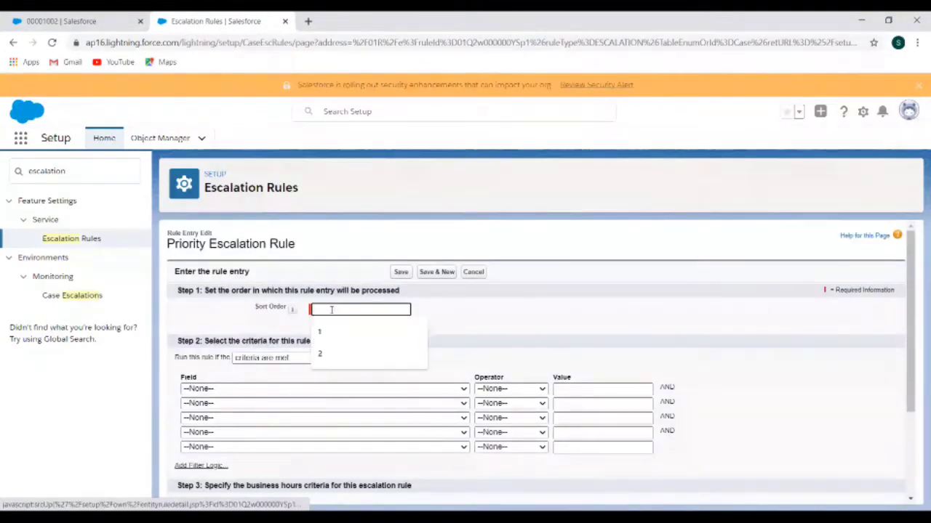
{"action": "type", "text": "1"}
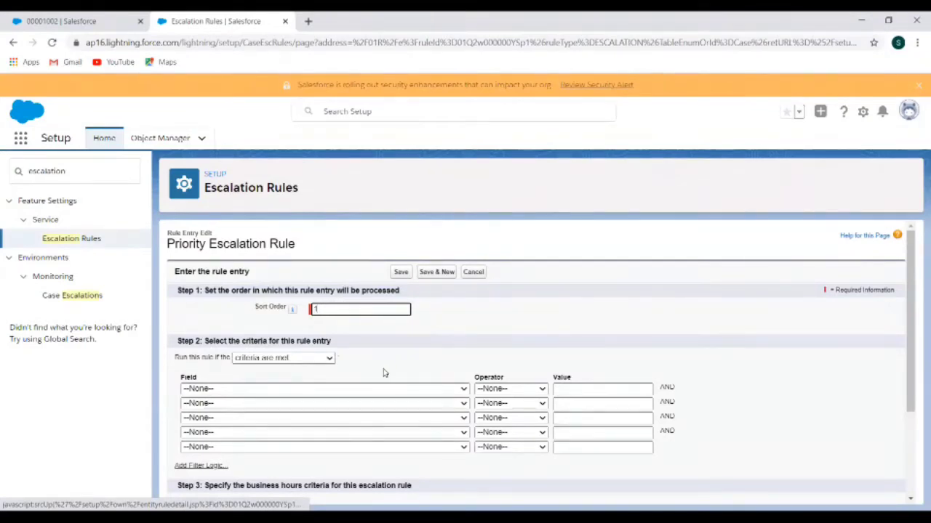
- Choose Case: Priority as the field of the rule entry's first criterion
{"action": "left_click", "coordinate": [280, 390]}
{"action": "scroll", "coordinate": [309, 299], "scroll_direction": "down", "scroll_amount": 1}
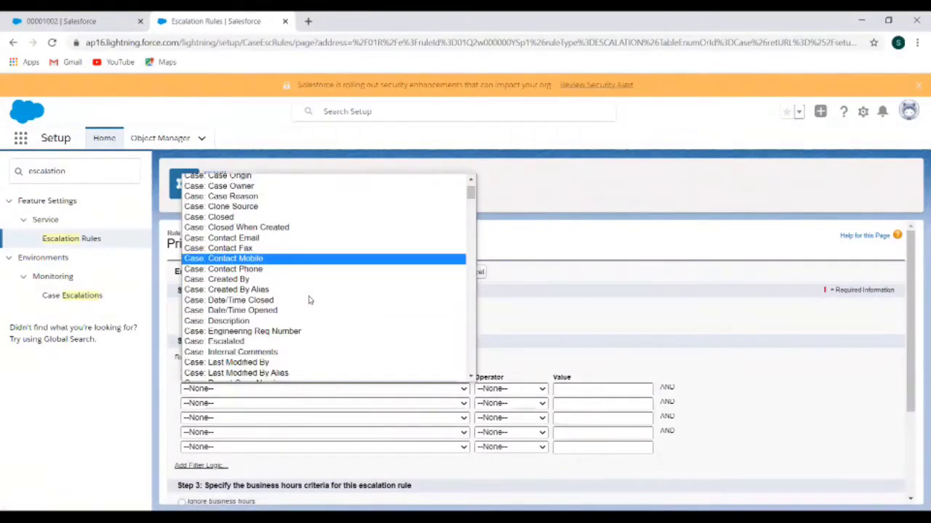
{"action": "scroll", "coordinate": [308, 299], "scroll_direction": "down", "scroll_amount": 1}
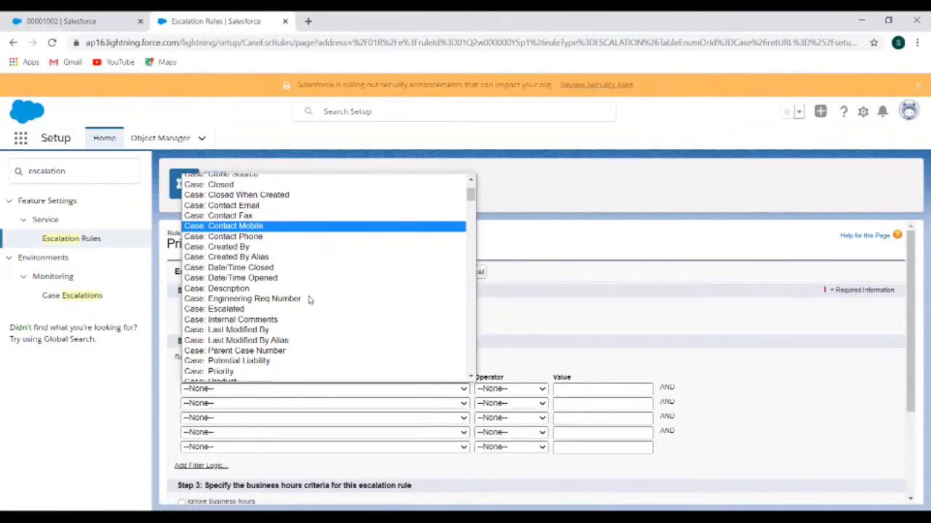
{"action": "left_click", "coordinate": [294, 362]}
{"action": "left_click", "coordinate": [271, 391]}
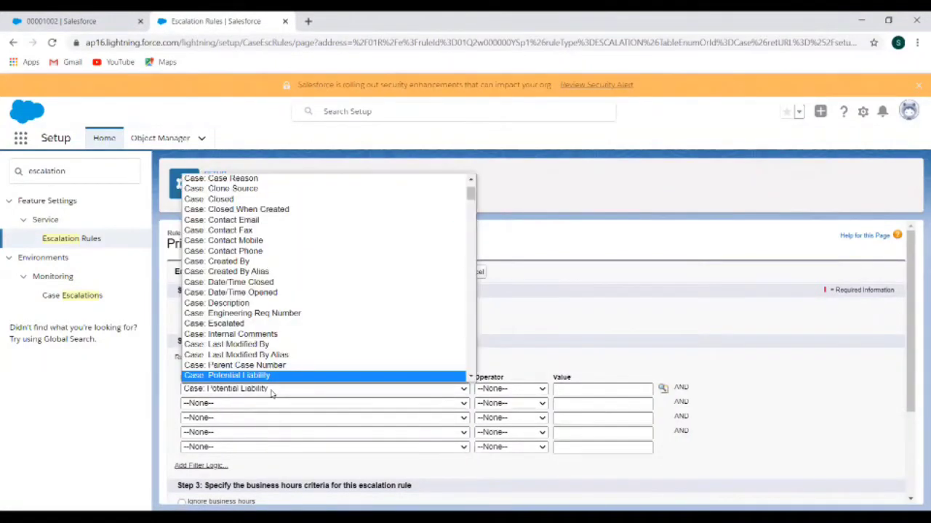
{"action": "scroll", "coordinate": [291, 353], "scroll_direction": "down", "scroll_amount": 2}
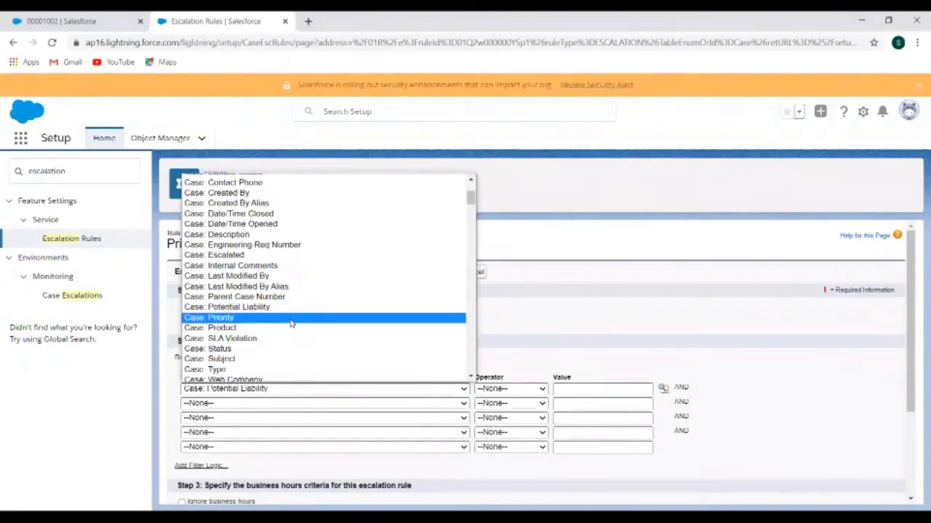
{"action": "left_click", "coordinate": [291, 319]}
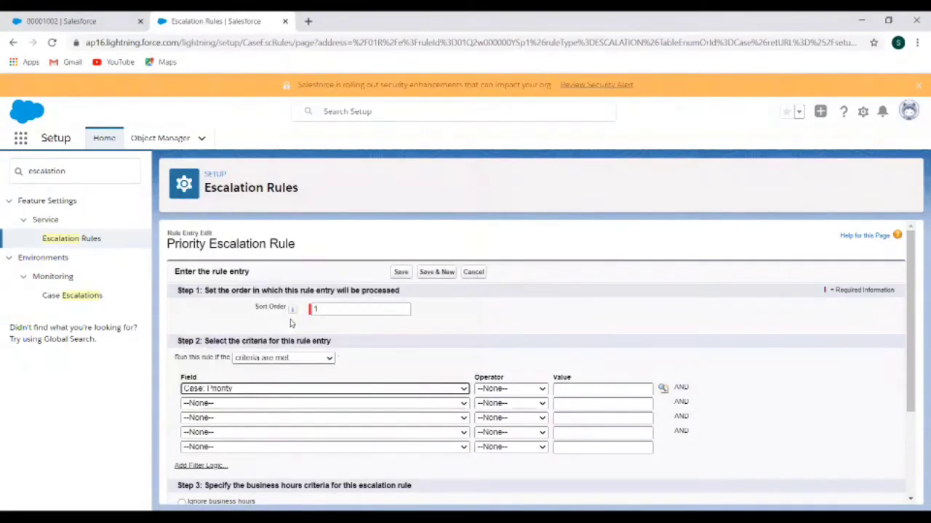
- Complete the Case: Priority criterion with the equals operator and the looked-up value Medium
{"action": "left_click", "coordinate": [538, 390]}
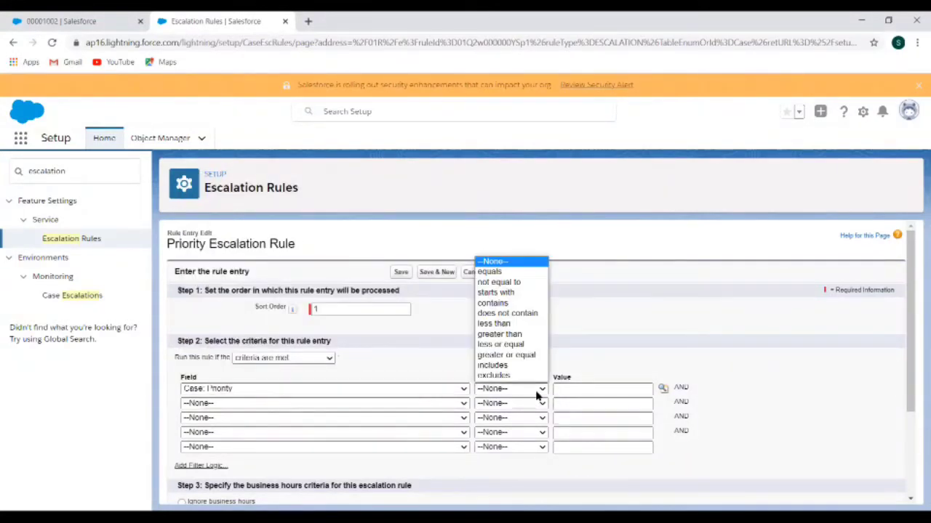
{"action": "left_click", "coordinate": [526, 272]}
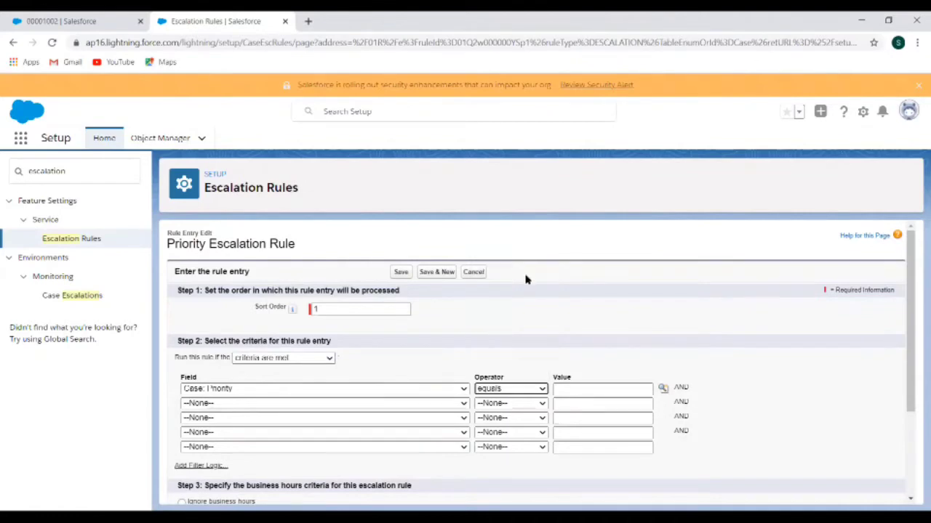
{"action": "left_click", "coordinate": [663, 390]}
{"action": "left_click", "coordinate": [20, 141]}
{"action": "left_click", "coordinate": [187, 178]}
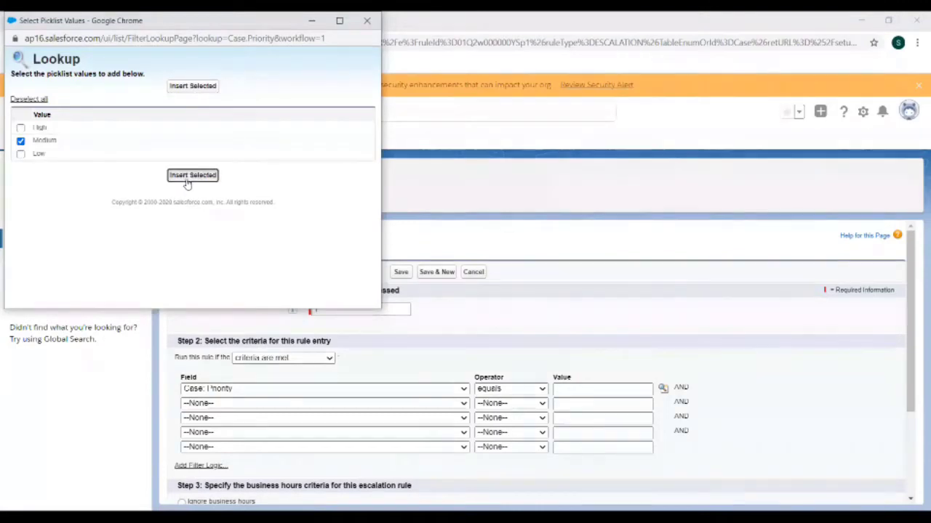
- Set the rule entry to ignore business hours and save it
{"action": "scroll", "coordinate": [442, 354], "scroll_direction": "down", "scroll_amount": 2}
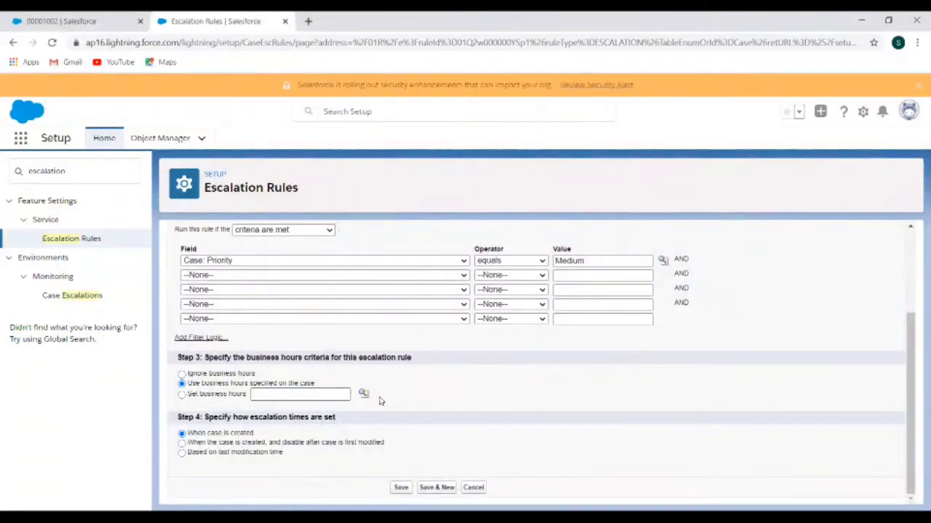
{"action": "left_click", "coordinate": [182, 374]}
{"action": "scroll", "coordinate": [417, 454], "scroll_direction": "up", "scroll_amount": 3}
{"action": "scroll", "coordinate": [416, 455], "scroll_direction": "down", "scroll_amount": 3}
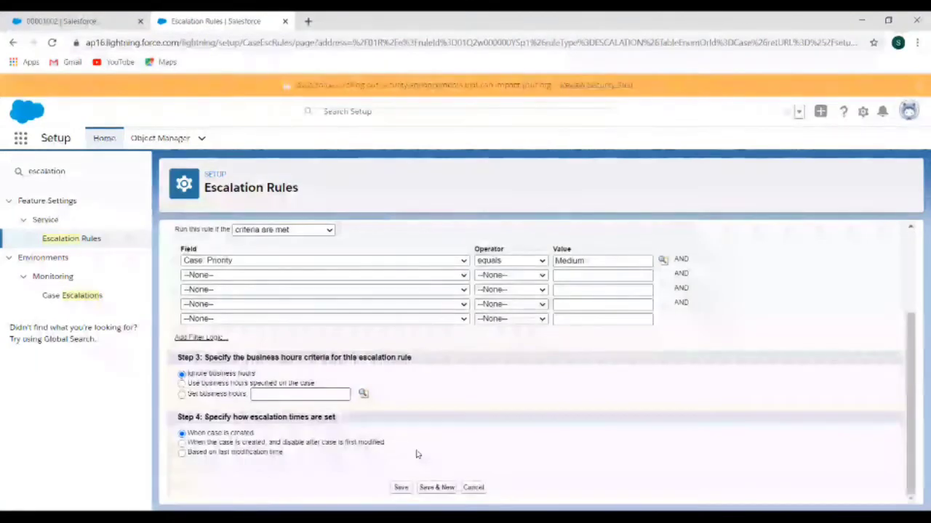
{"action": "left_click", "coordinate": [400, 488]}
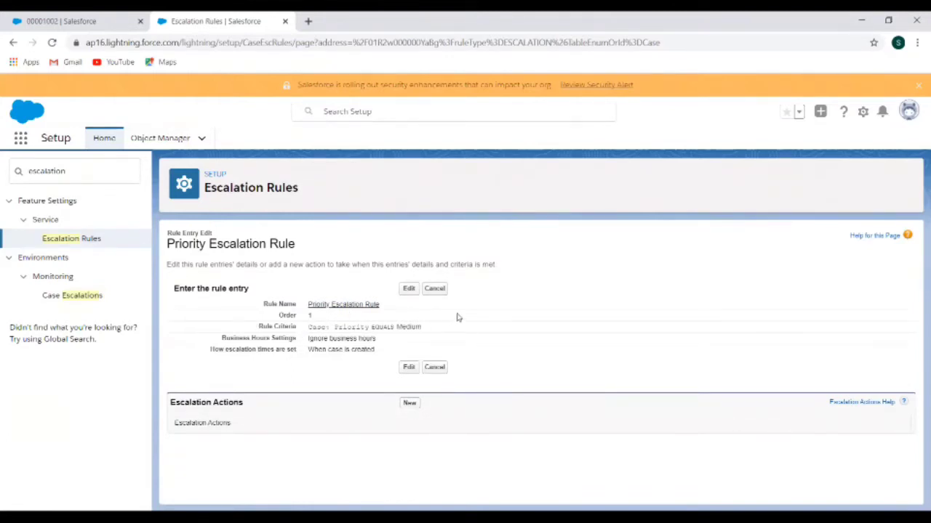
- Add a new escalation action to the rule entry with an Age Over of 2 and 30 minutes
{"action": "left_click", "coordinate": [410, 404]}
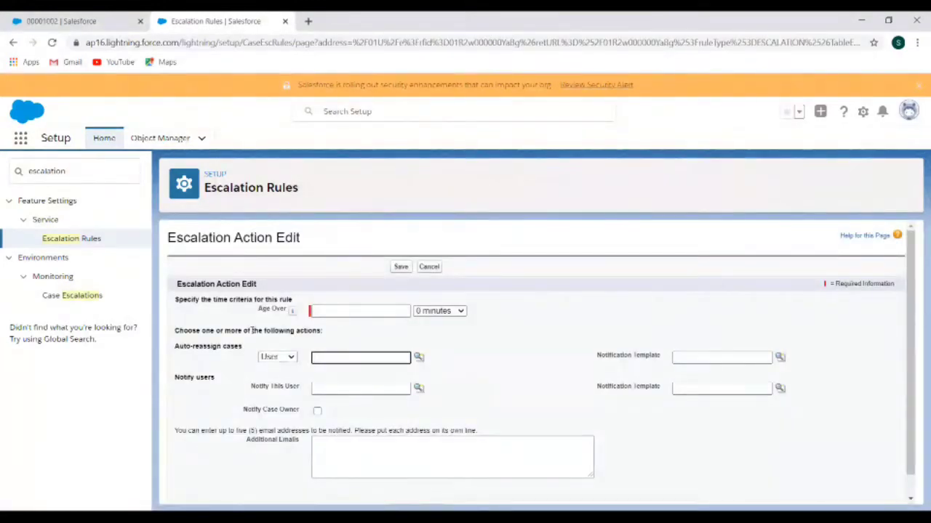
{"action": "scroll", "coordinate": [199, 384], "scroll_direction": "down", "scroll_amount": 1}
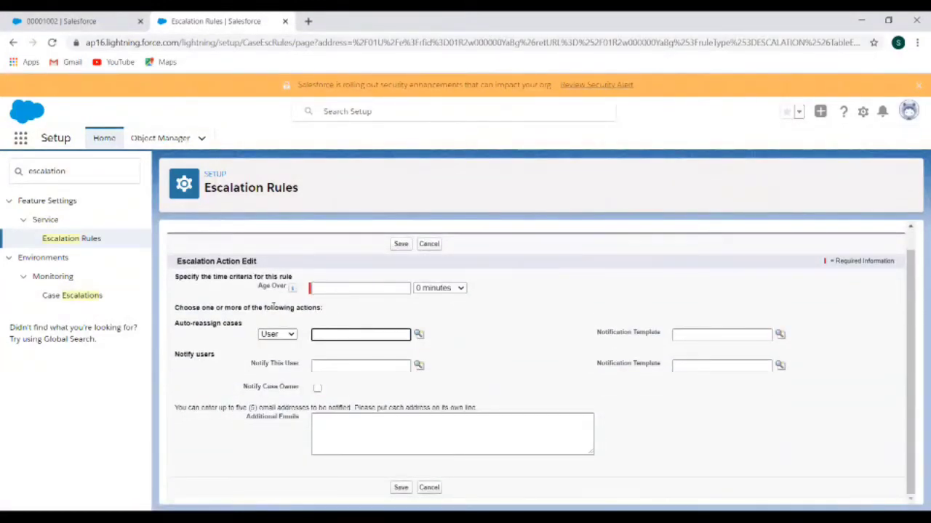
{"action": "left_click", "coordinate": [452, 291]}
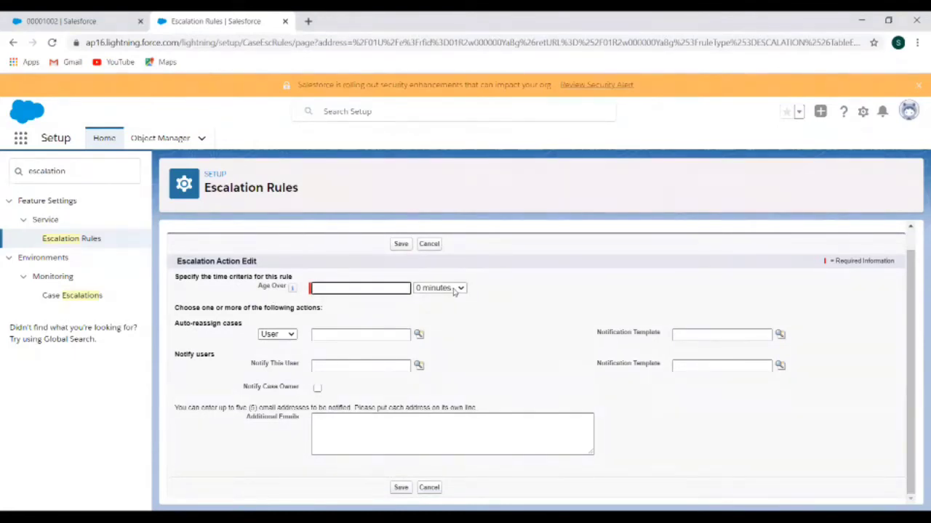
{"action": "left_click", "coordinate": [354, 289]}
{"action": "type", "text": "2"}
{"action": "left_click", "coordinate": [445, 290]}
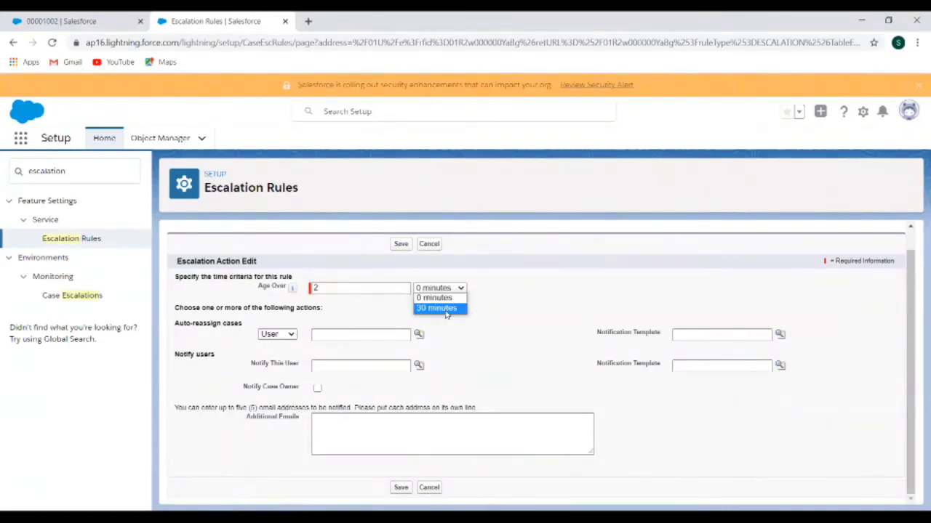
{"action": "left_click", "coordinate": [447, 310]}
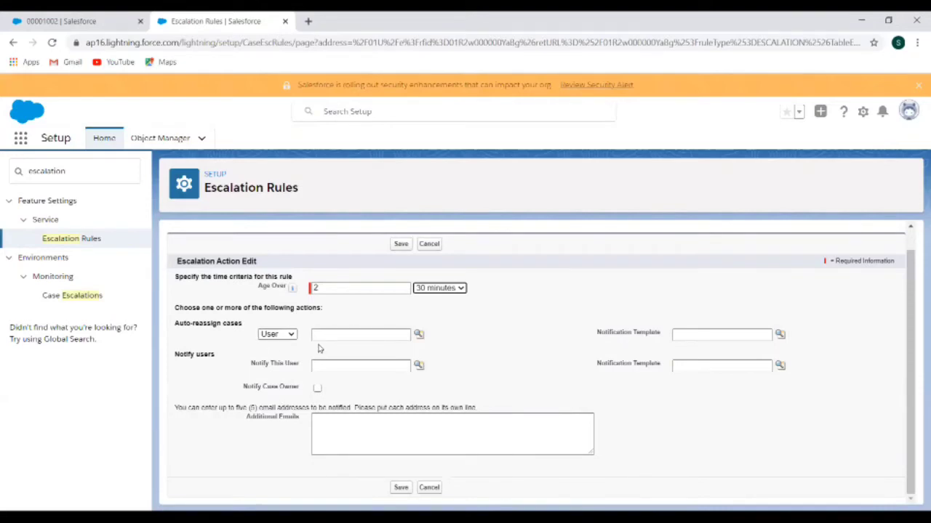
- Set escalated cases to be auto-reassigned to the user with the CEO role
{"action": "left_click", "coordinate": [288, 335]}
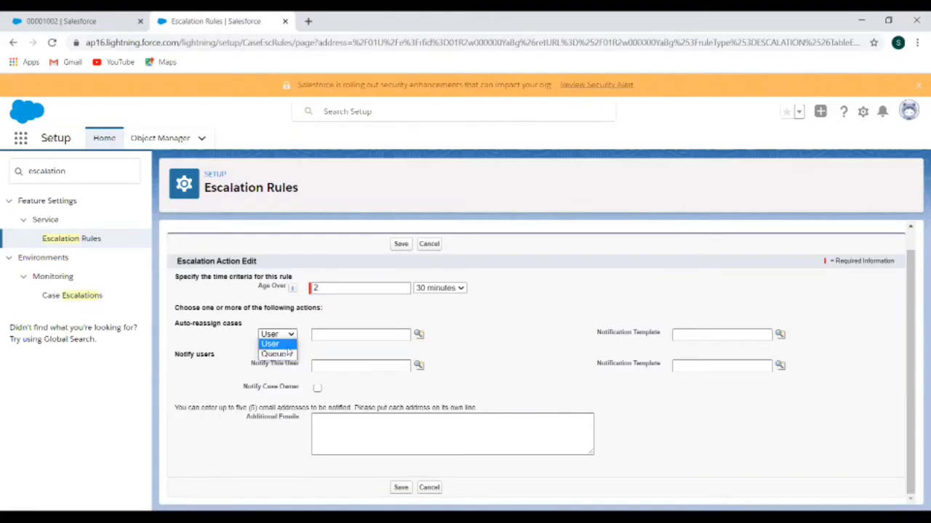
{"action": "left_click", "coordinate": [288, 348]}
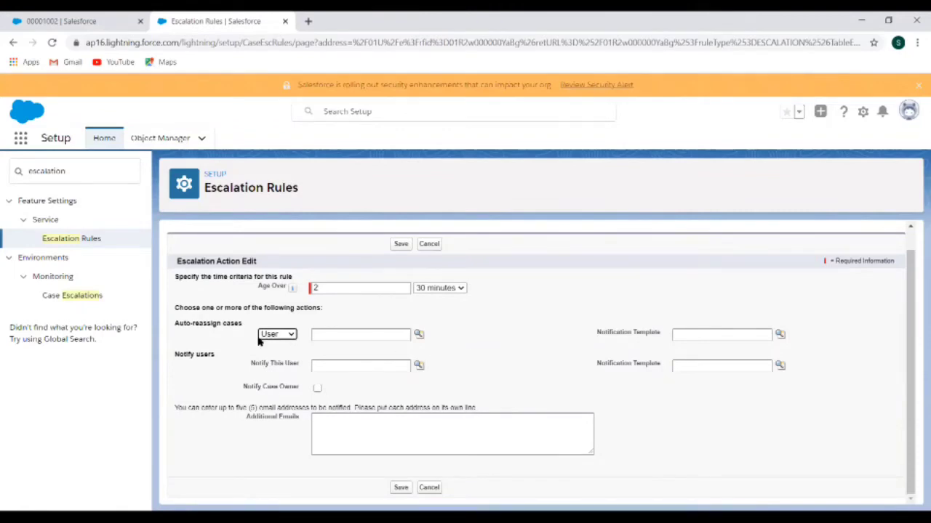
{"action": "left_click", "coordinate": [419, 335]}
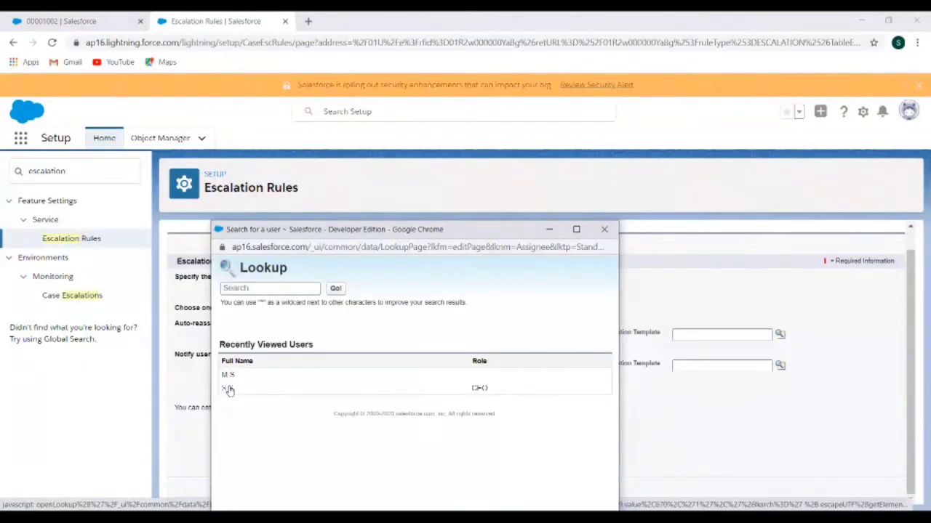
{"action": "left_click", "coordinate": [227, 390]}
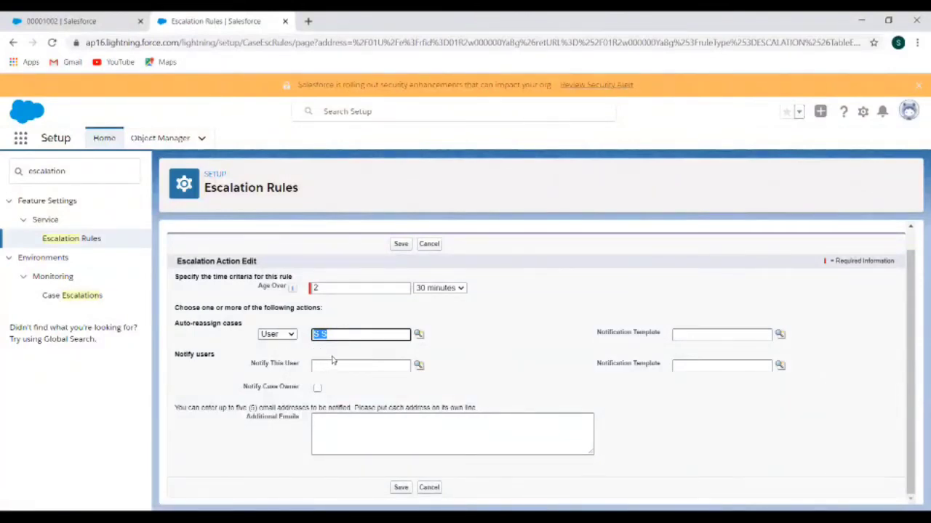
- Assign the Support: Case Assignment Notification template to the auto-reassignment and enable notifying the case owner
{"action": "left_click", "coordinate": [780, 335]}
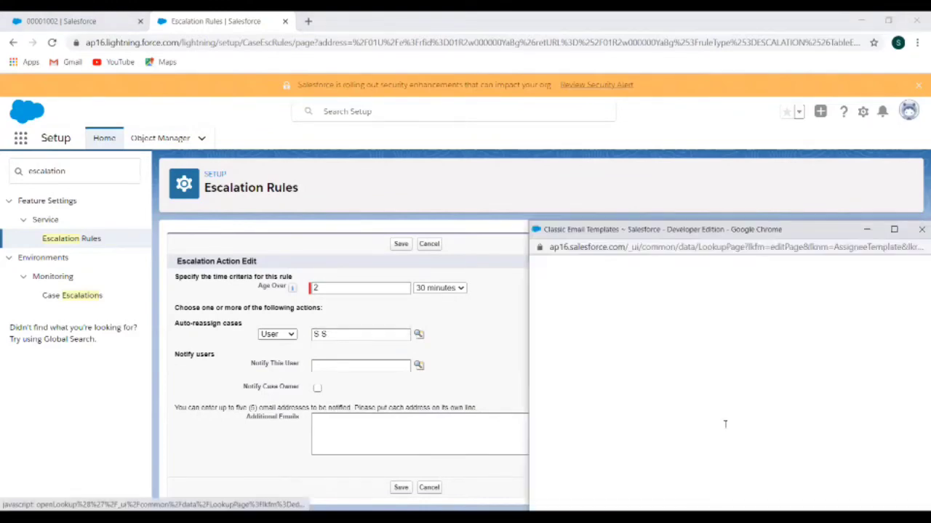
{"action": "scroll", "coordinate": [615, 447], "scroll_direction": "down", "scroll_amount": 3}
{"action": "left_click", "coordinate": [625, 436]}
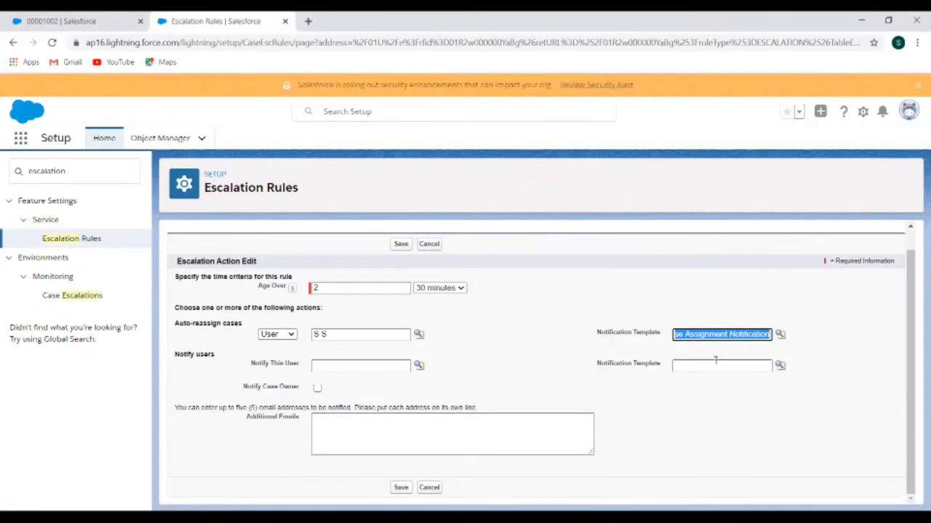
{"action": "left_click", "coordinate": [317, 389]}
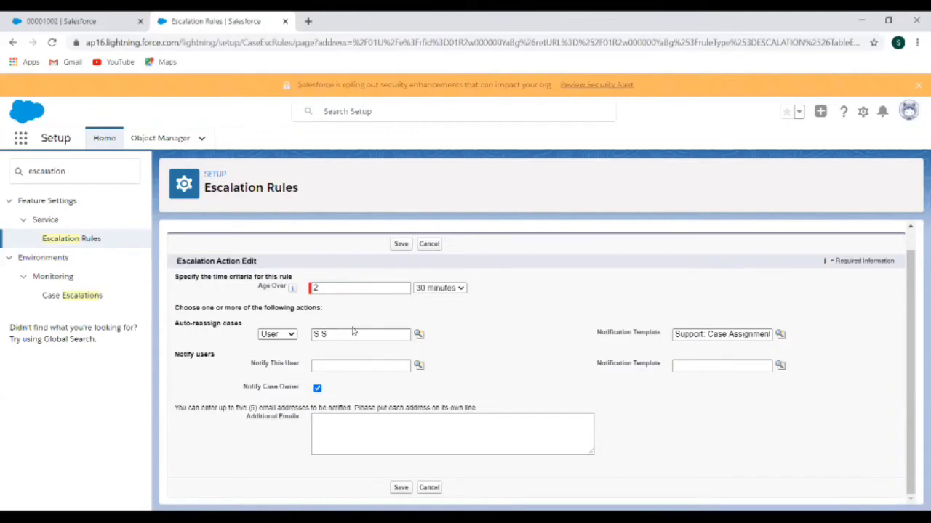
{"action": "left_click", "coordinate": [364, 434]}
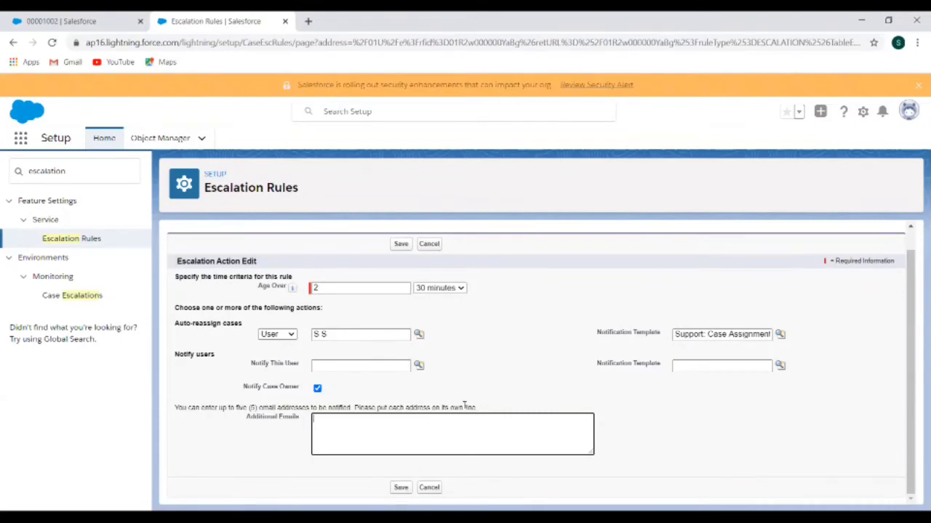
- Try to save the escalation action with no additional emails and no template for user notifications
{"action": "left_click", "coordinate": [408, 451]}
{"action": "left_click", "coordinate": [400, 488]}
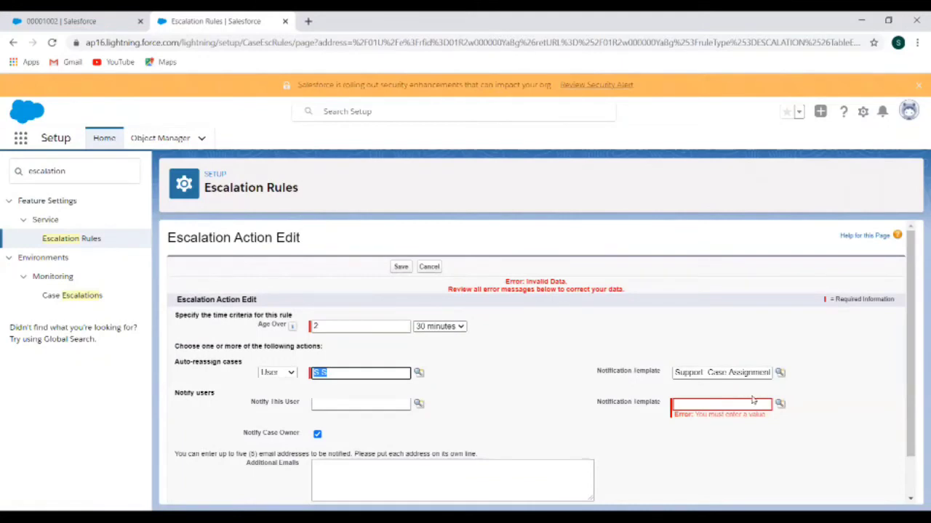
{"action": "left_click", "coordinate": [479, 427]}
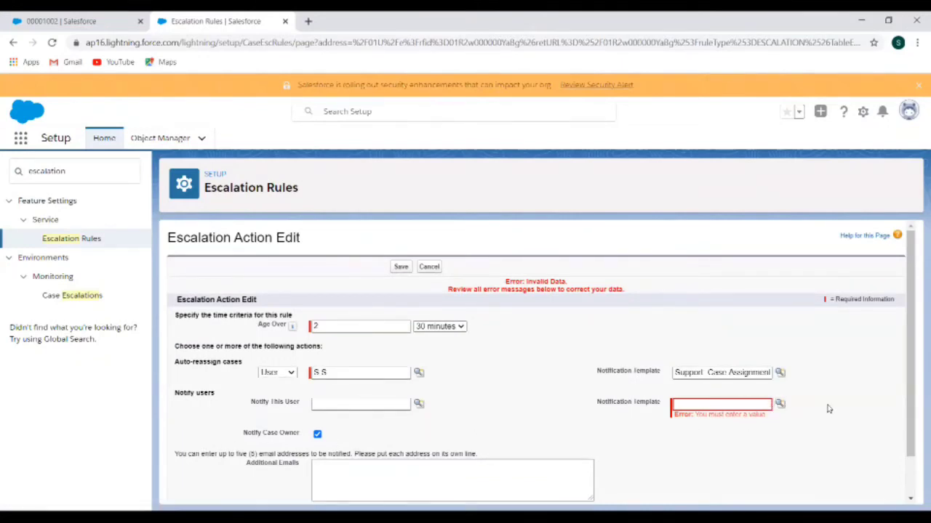
- Assign the Support: Escalated Case Notification template to the Notify users section and save the escalation action
{"action": "left_click", "coordinate": [780, 404]}
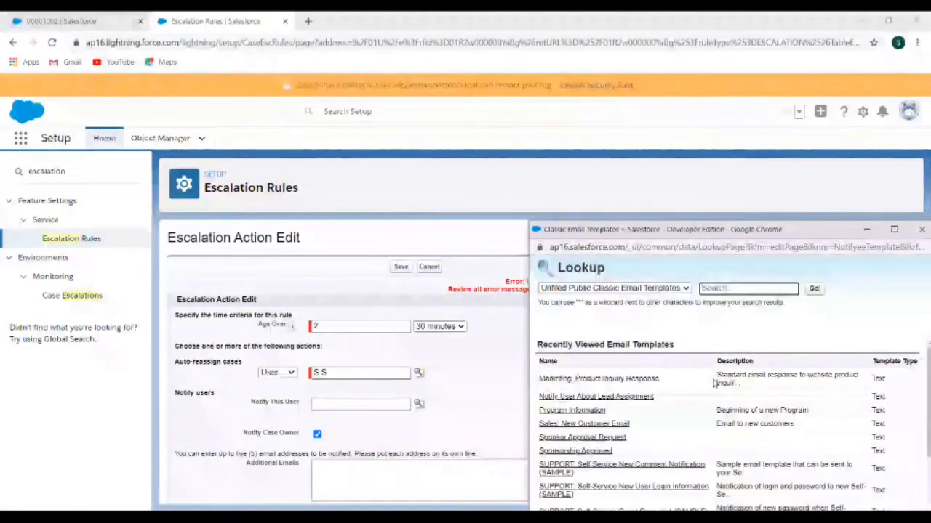
{"action": "scroll", "coordinate": [634, 463], "scroll_direction": "down", "scroll_amount": 2}
{"action": "scroll", "coordinate": [634, 463], "scroll_direction": "down", "scroll_amount": 1}
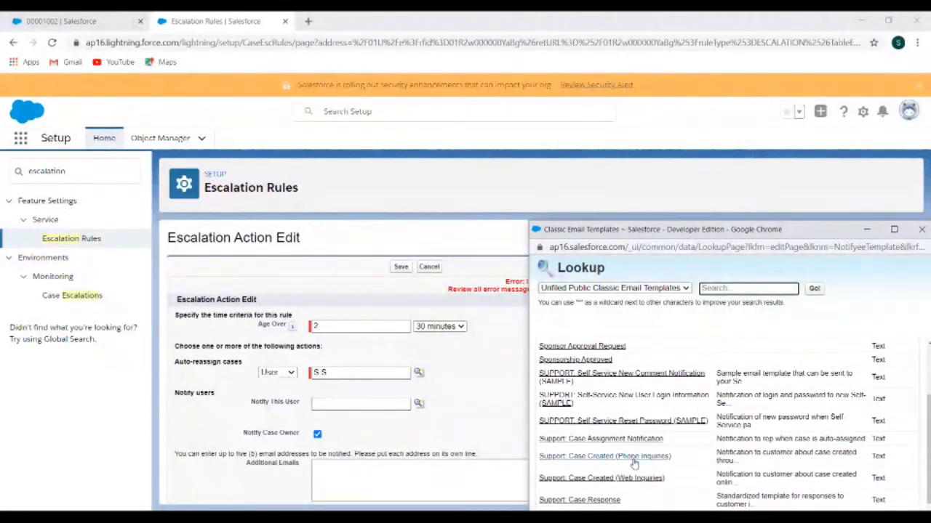
{"action": "scroll", "coordinate": [617, 478], "scroll_direction": "down", "scroll_amount": 2}
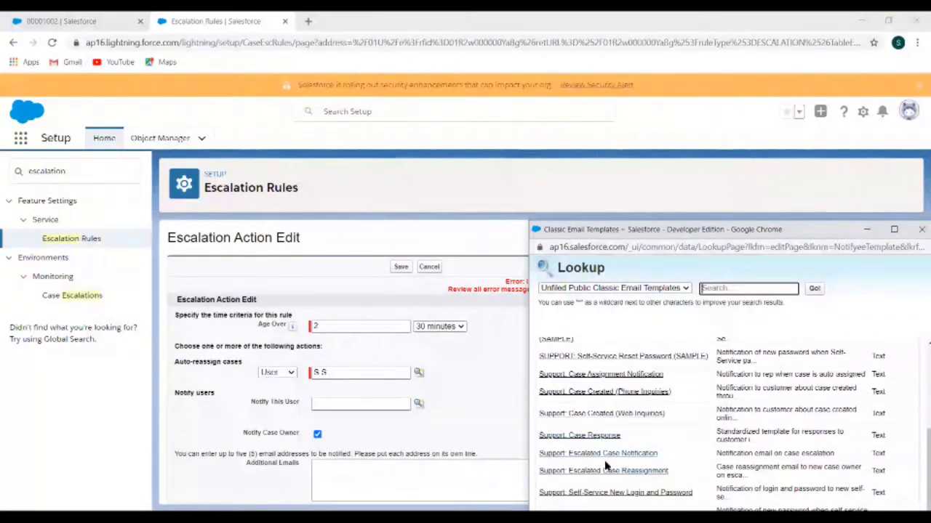
{"action": "left_click", "coordinate": [623, 453]}
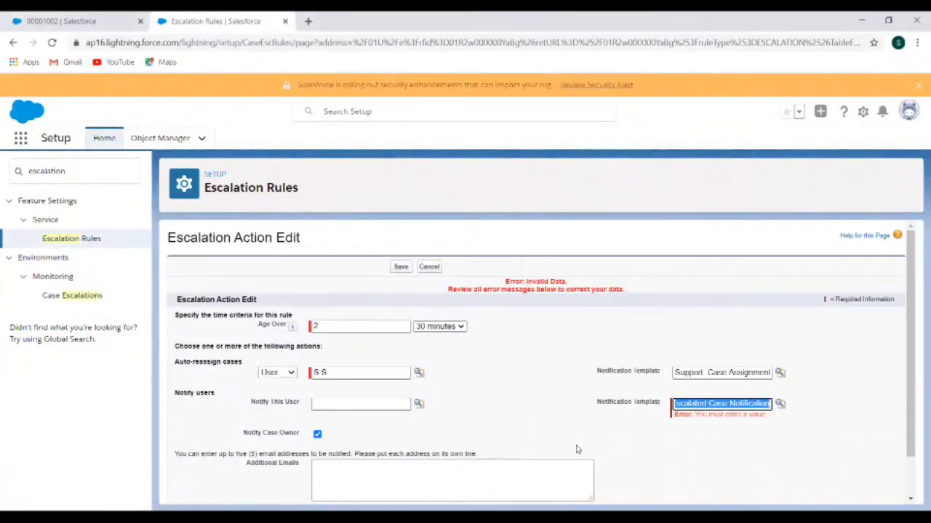
{"action": "scroll", "coordinate": [585, 472], "scroll_direction": "down", "scroll_amount": 1}
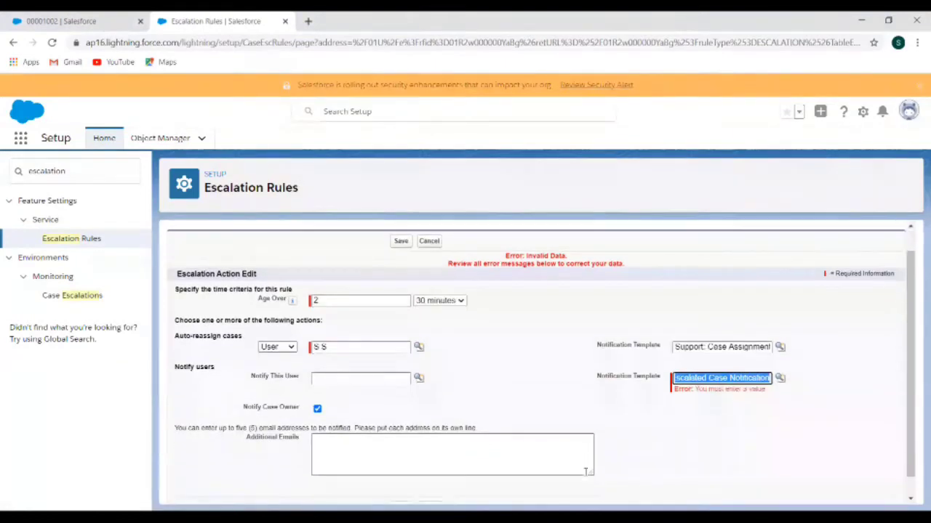
{"action": "left_click", "coordinate": [399, 489]}
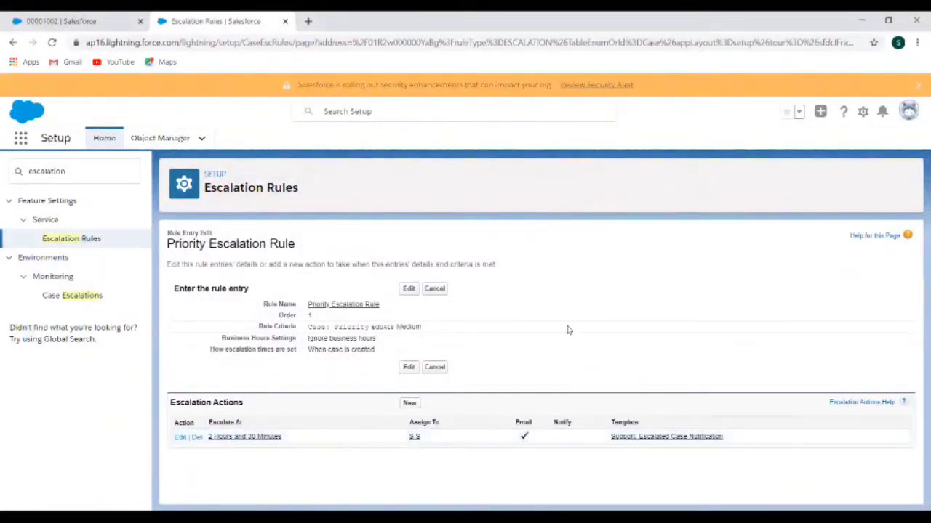
- Open the Priority Escalation Rule entry for editing and examine the fields available for a second criterion, leaving it at None
{"action": "left_click", "coordinate": [410, 291]}
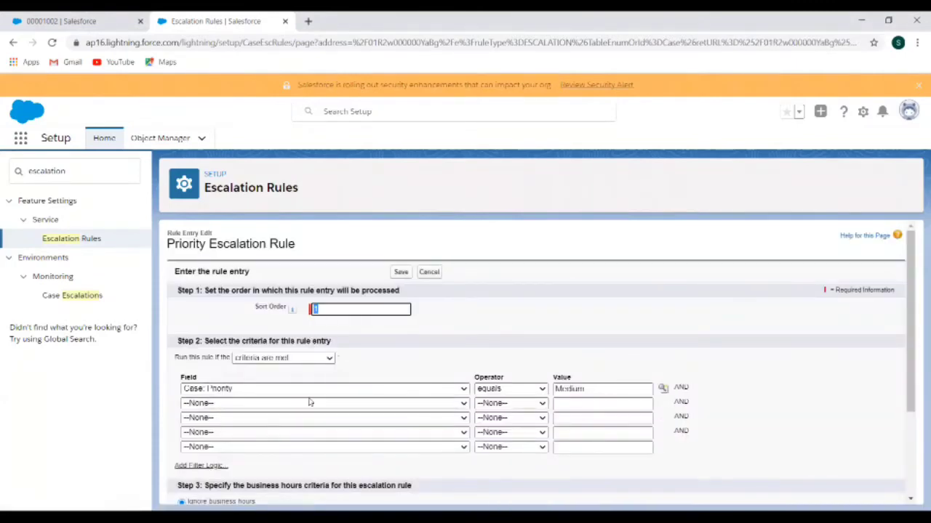
{"action": "scroll", "coordinate": [316, 411], "scroll_direction": "down", "scroll_amount": 1}
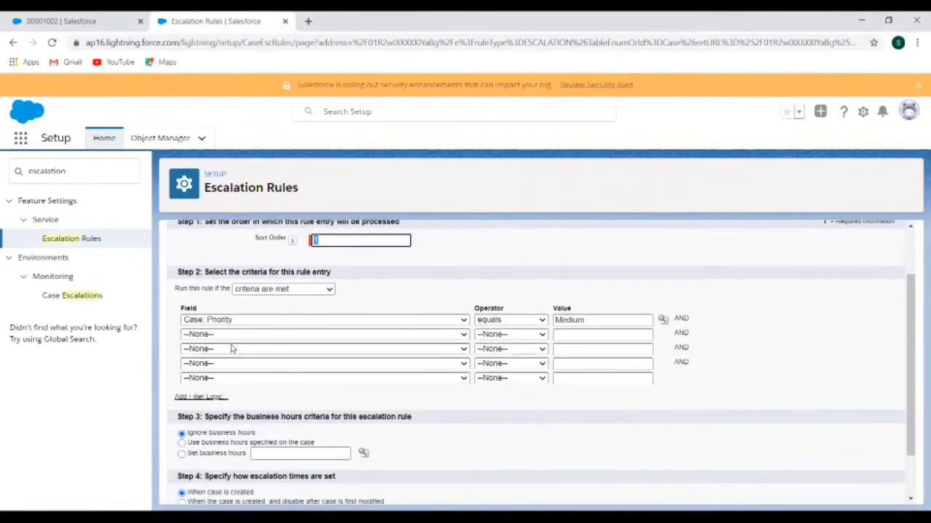
{"action": "left_click", "coordinate": [266, 335]}
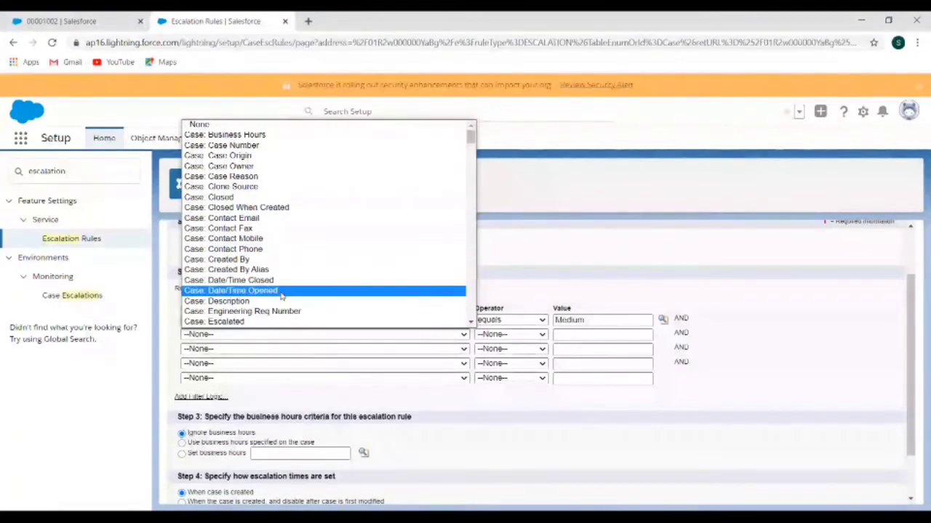
{"action": "scroll", "coordinate": [281, 296], "scroll_direction": "down", "scroll_amount": 2}
{"action": "scroll", "coordinate": [281, 296], "scroll_direction": "down", "scroll_amount": 15}
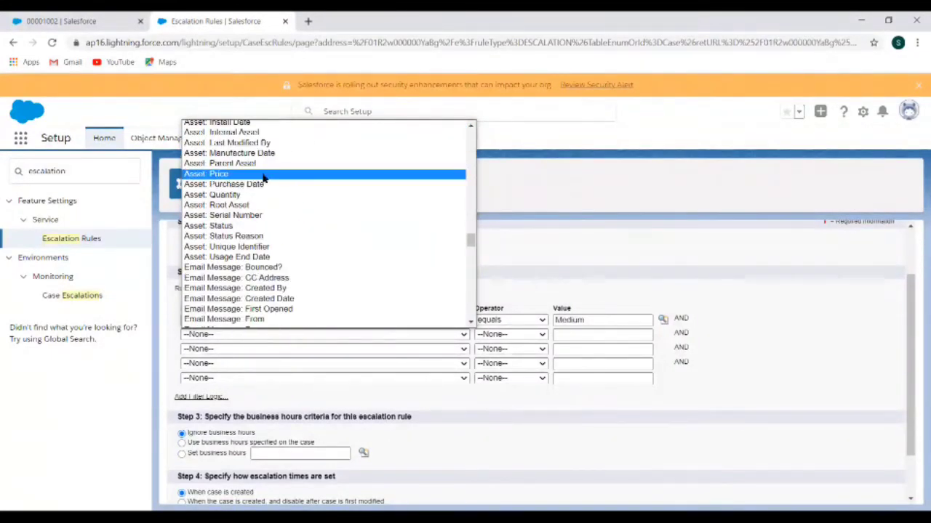
{"action": "scroll", "coordinate": [286, 223], "scroll_direction": "up", "scroll_amount": 15}
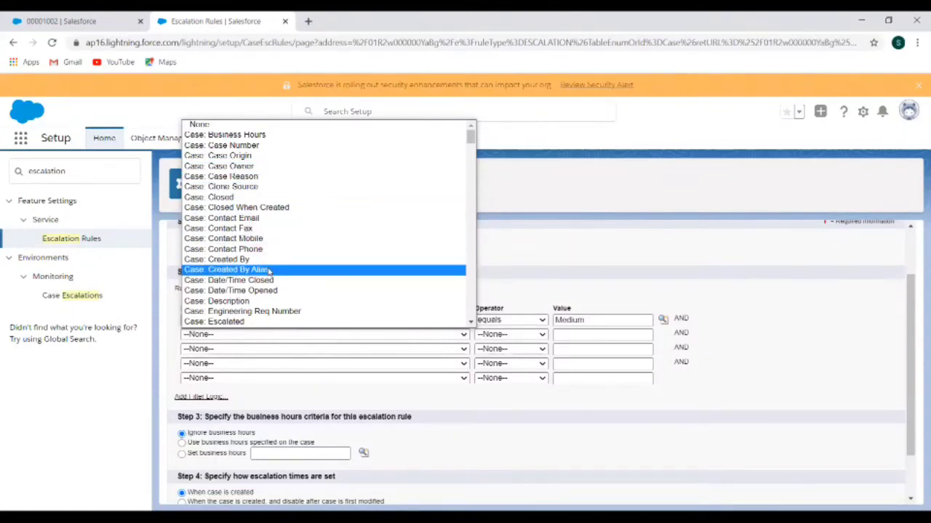
{"action": "scroll", "coordinate": [301, 206], "scroll_direction": "down", "scroll_amount": 1}
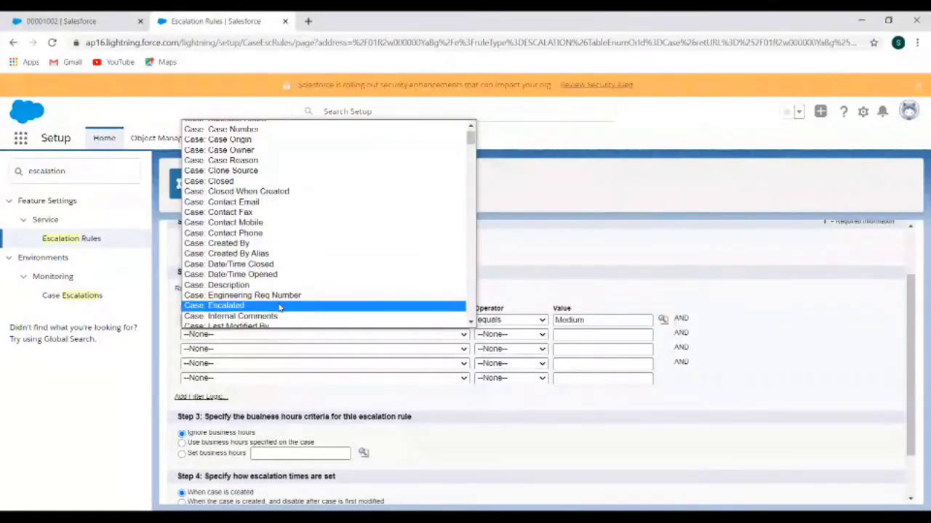
{"action": "scroll", "coordinate": [284, 305], "scroll_direction": "down", "scroll_amount": 3}
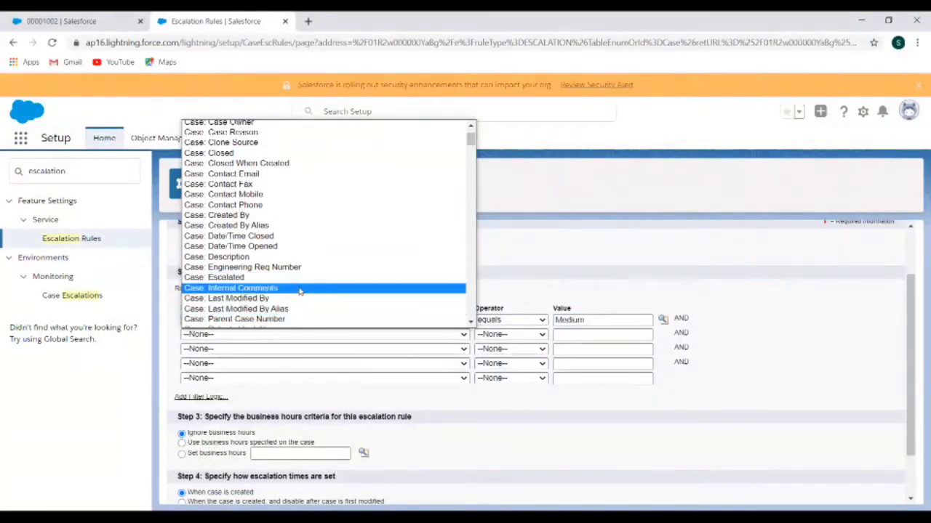
{"action": "scroll", "coordinate": [295, 305], "scroll_direction": "down", "scroll_amount": 4}
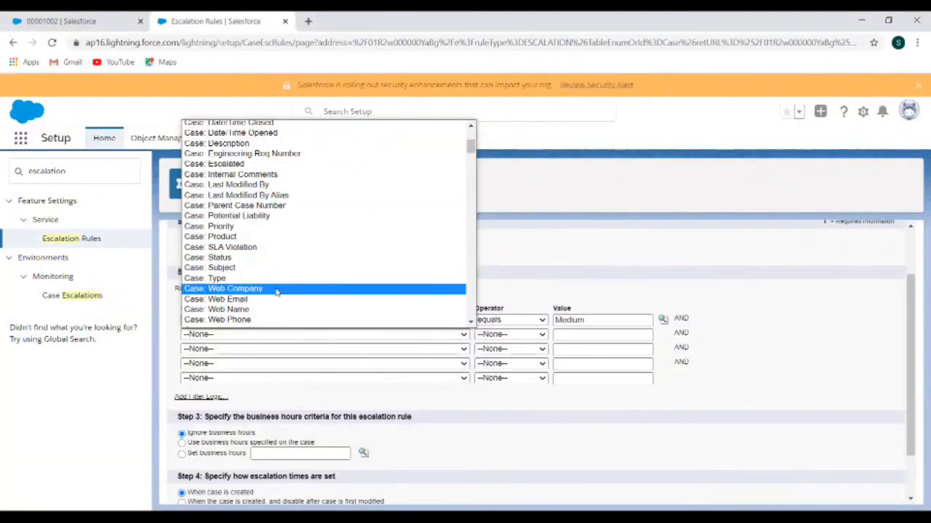
{"action": "left_click", "coordinate": [548, 192]}
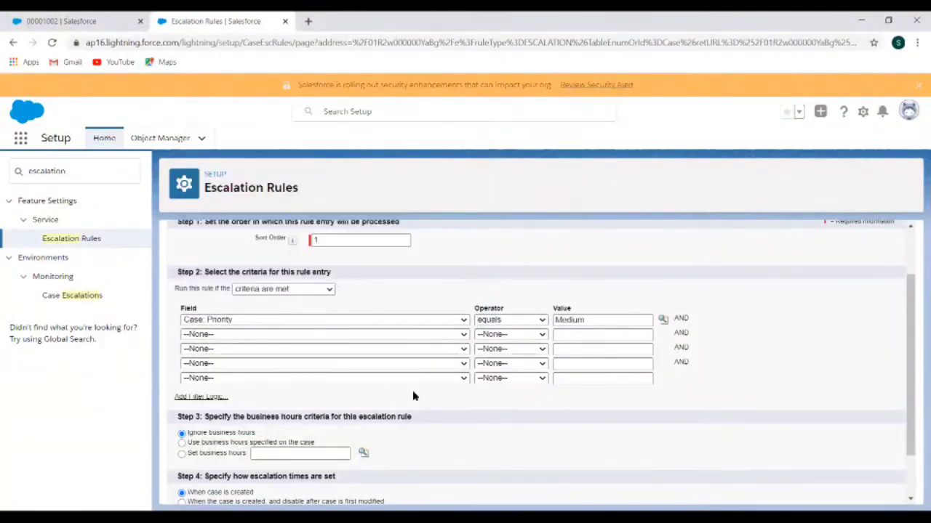
- Add filter logic to the rule entry's criteria, keeping it at 1, and review the example and the suggested expressions
{"action": "left_click", "coordinate": [196, 397]}
{"action": "scroll", "coordinate": [244, 435], "scroll_direction": "down", "scroll_amount": 3}
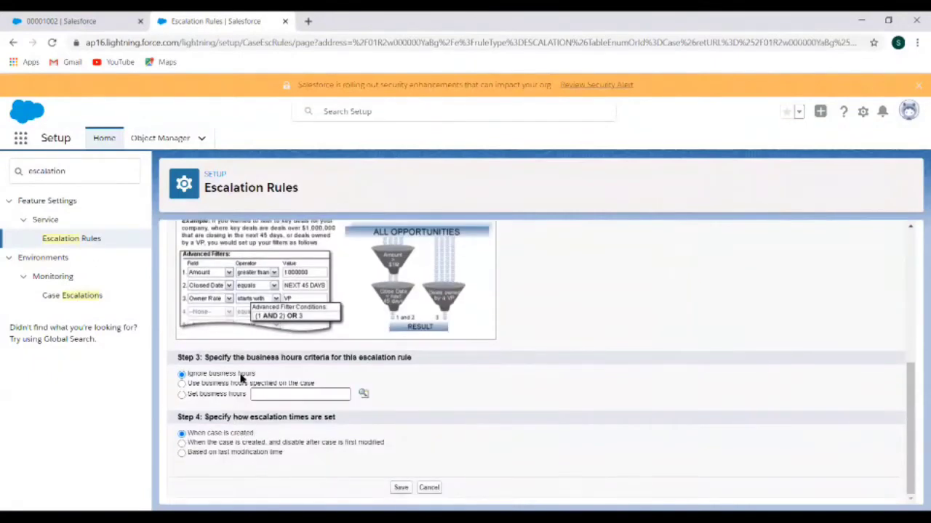
{"action": "scroll", "coordinate": [256, 333], "scroll_direction": "up", "scroll_amount": 1}
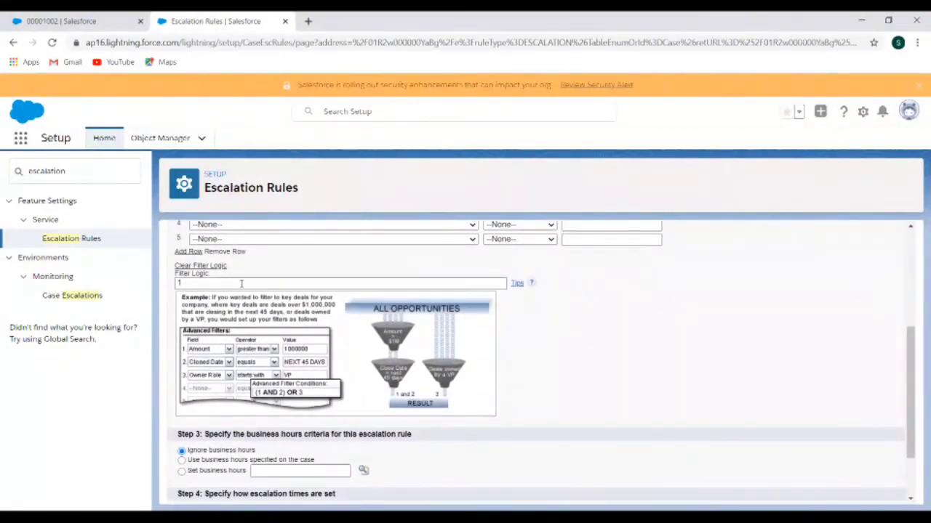
{"action": "scroll", "coordinate": [241, 284], "scroll_direction": "up", "scroll_amount": 2}
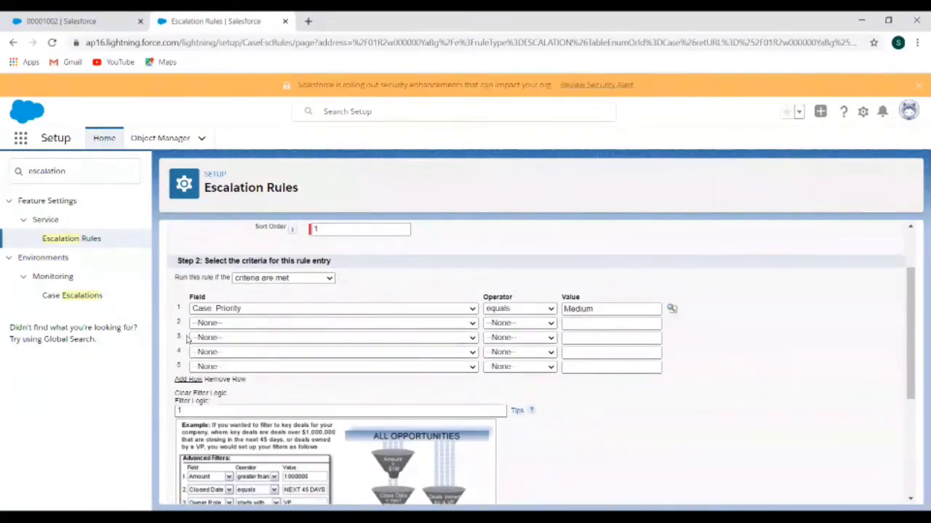
{"action": "scroll", "coordinate": [244, 367], "scroll_direction": "down", "scroll_amount": 1}
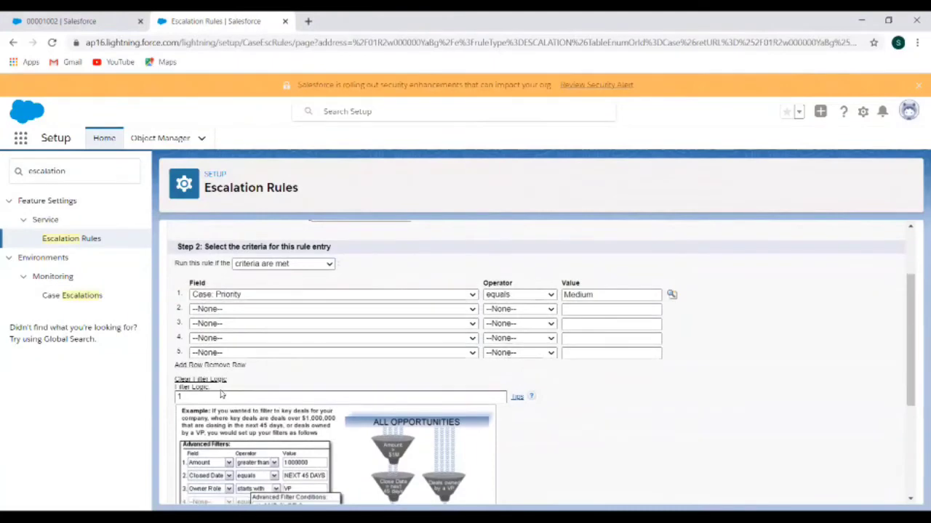
{"action": "scroll", "coordinate": [260, 476], "scroll_direction": "down", "scroll_amount": 2}
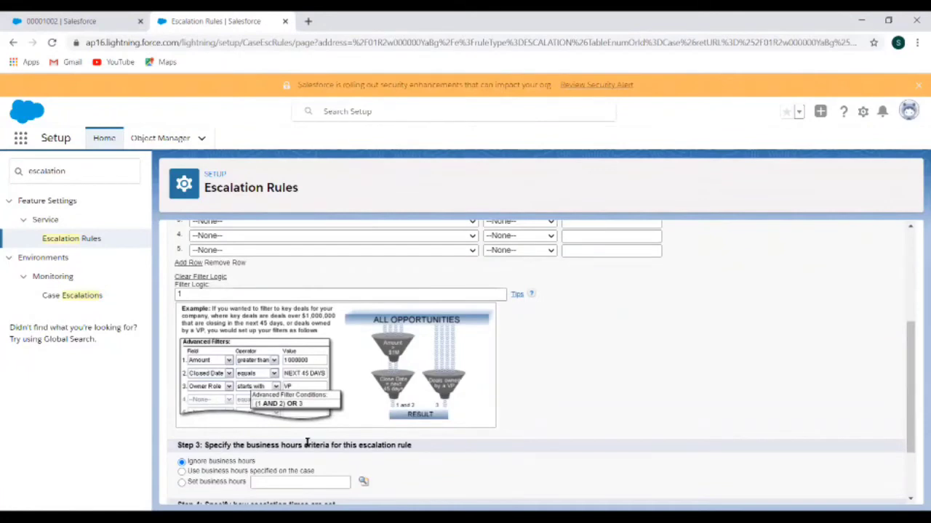
{"action": "left_click", "coordinate": [187, 294]}
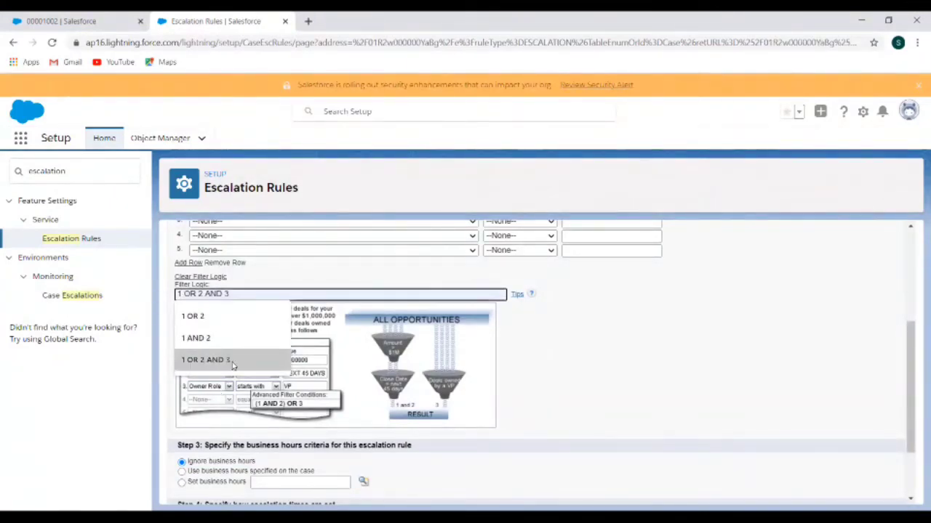
{"action": "left_click", "coordinate": [278, 428]}
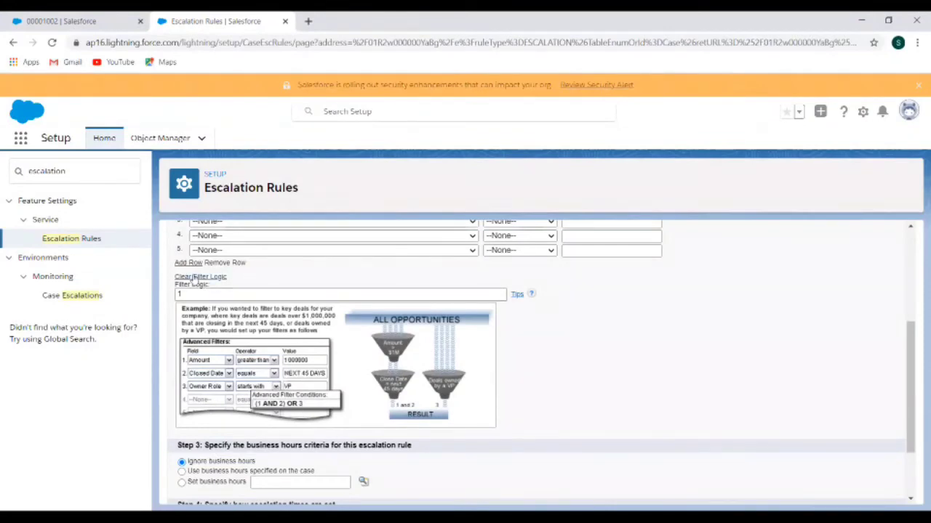
- Review the rule entry's criteria, business hours and escalation time settings, and save the entry
{"action": "scroll", "coordinate": [294, 354], "scroll_direction": "down", "scroll_amount": 2}
{"action": "scroll", "coordinate": [293, 354], "scroll_direction": "up", "scroll_amount": 5}
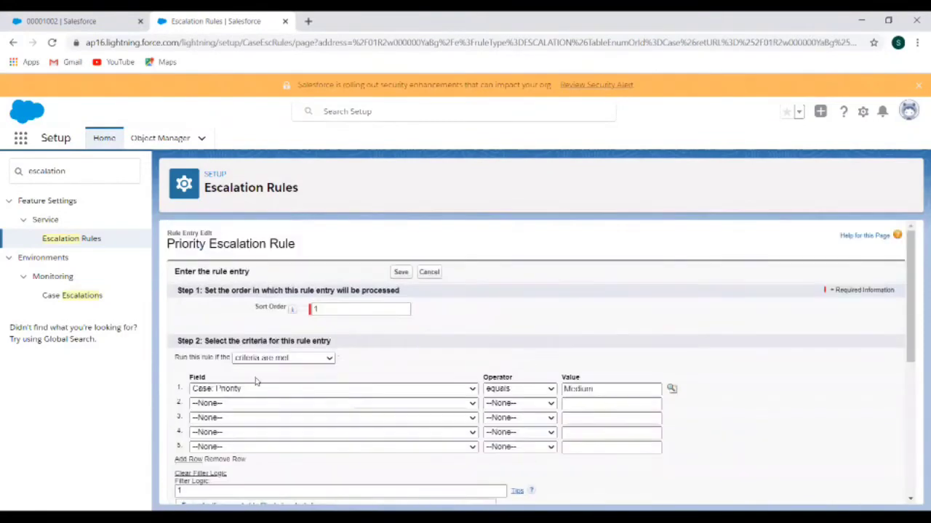
{"action": "scroll", "coordinate": [287, 471], "scroll_direction": "down", "scroll_amount": 1}
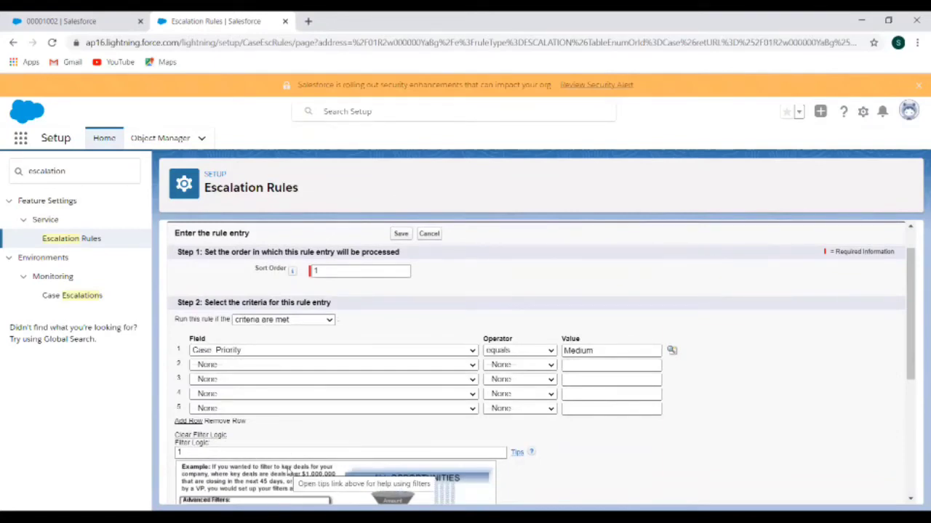
{"action": "scroll", "coordinate": [322, 426], "scroll_direction": "down", "scroll_amount": 3}
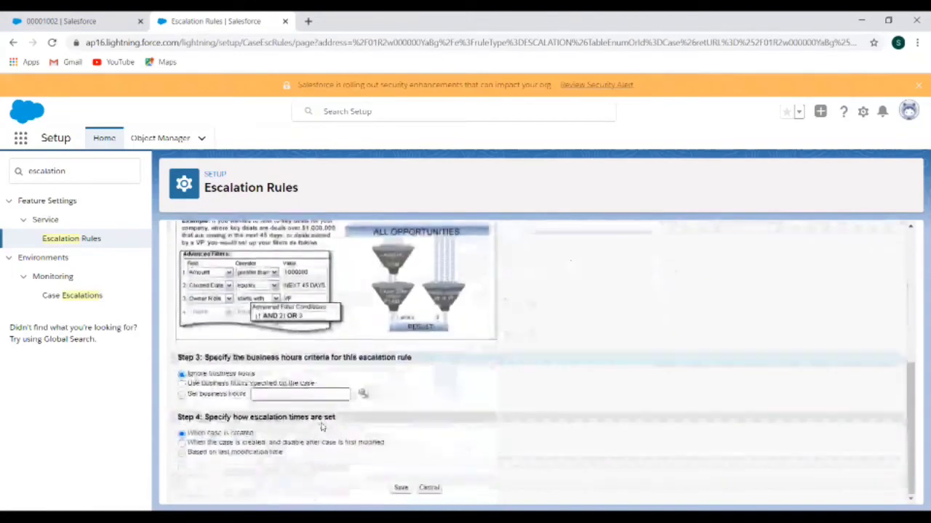
{"action": "left_click", "coordinate": [408, 491]}
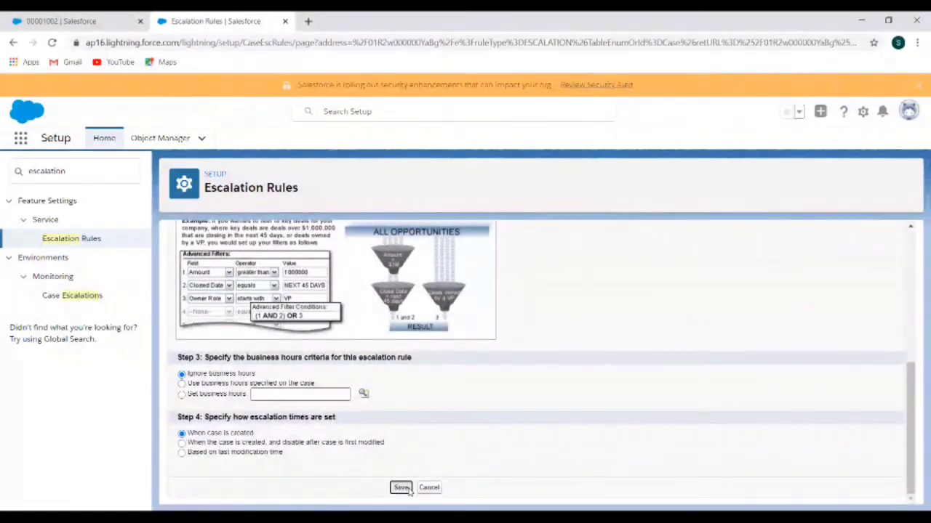
- Open the case "Seeking guidance on electrical wiring installation for GC5060" from the Cases list and examine its details and escalation marker
{"action": "left_click", "coordinate": [58, 21]}
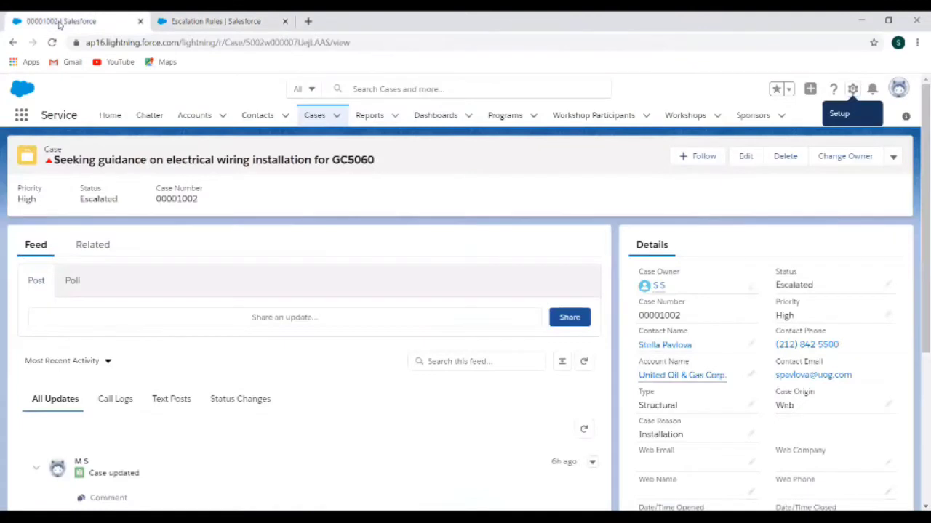
{"action": "left_click", "coordinate": [317, 117]}
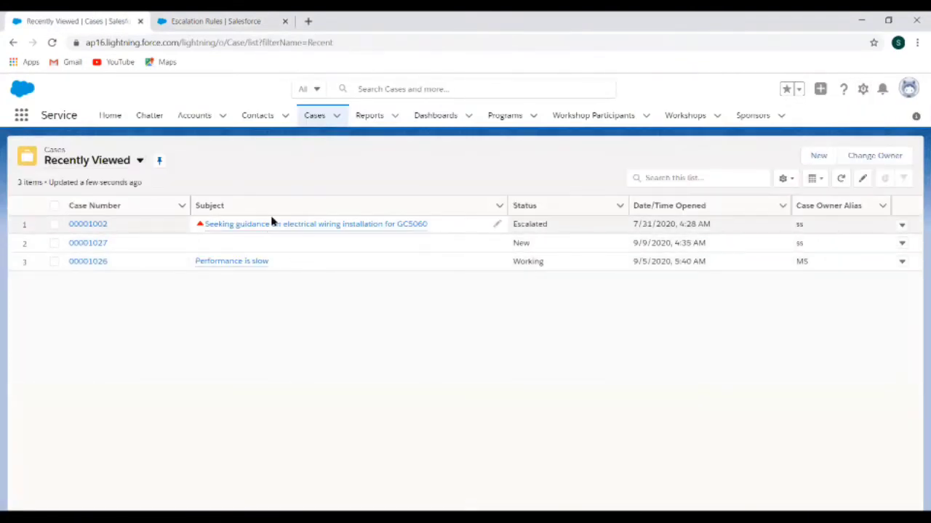
{"action": "mouse_move", "coordinate": [312, 233]}
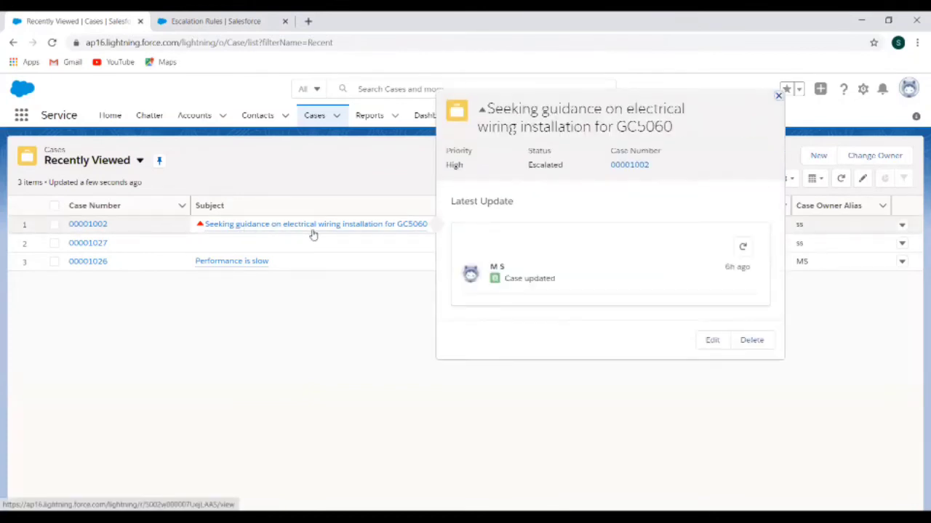
{"action": "left_click", "coordinate": [309, 227]}
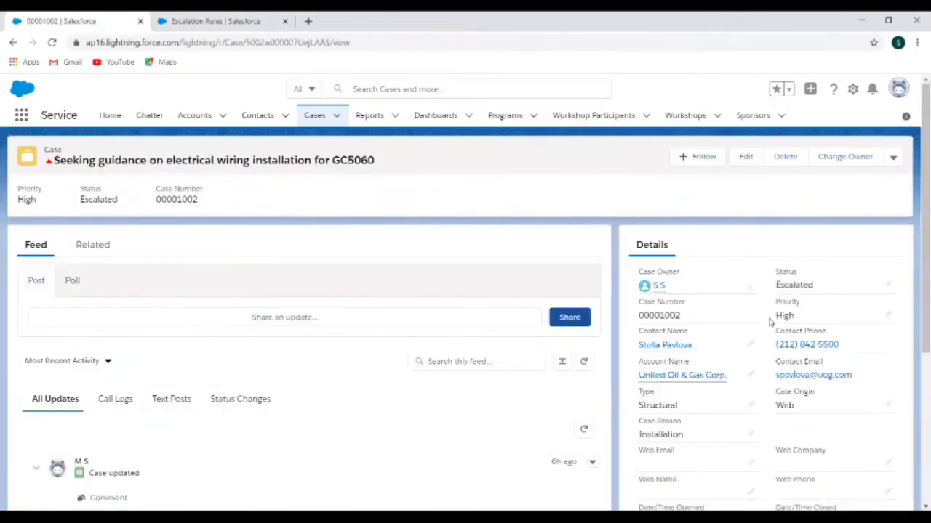
{"action": "scroll", "coordinate": [747, 450], "scroll_direction": "down", "scroll_amount": 2}
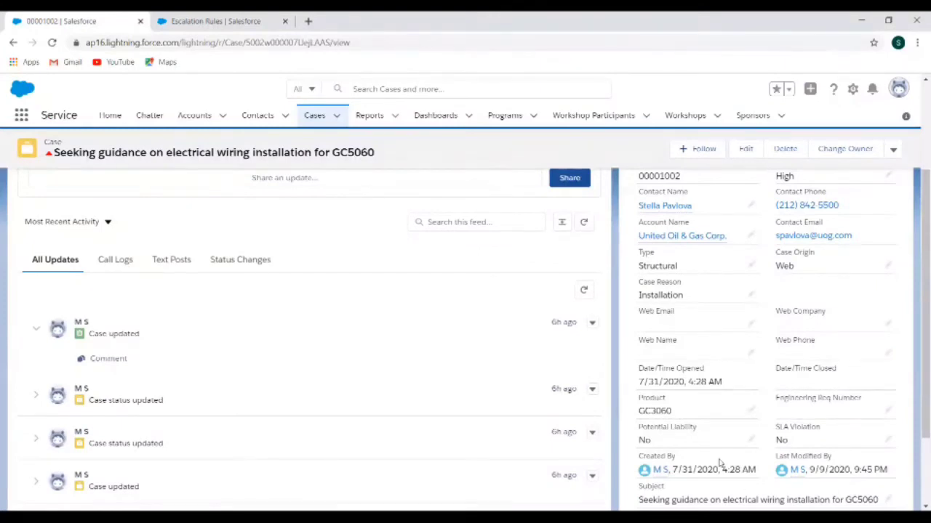
{"action": "scroll", "coordinate": [723, 374], "scroll_direction": "up", "scroll_amount": 2}
{"action": "mouse_move", "coordinate": [724, 375]}
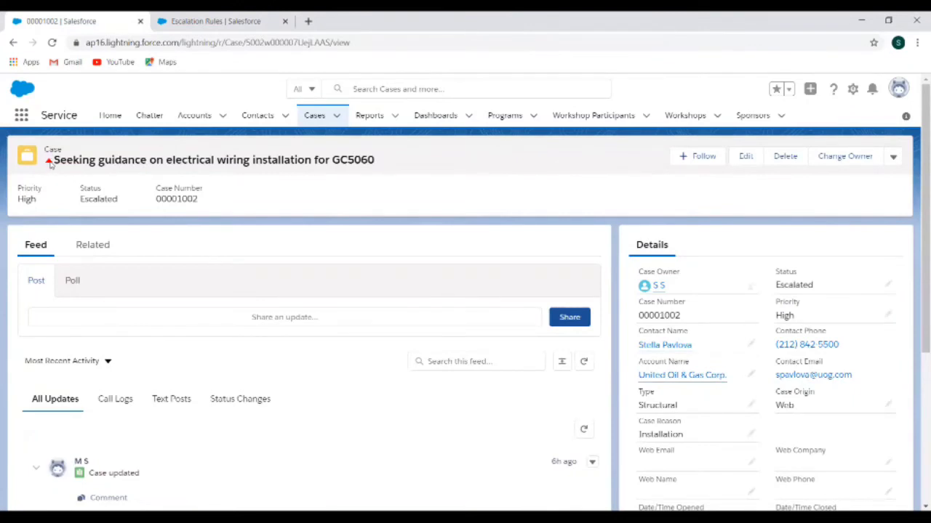
{"action": "mouse_move", "coordinate": [51, 165]}
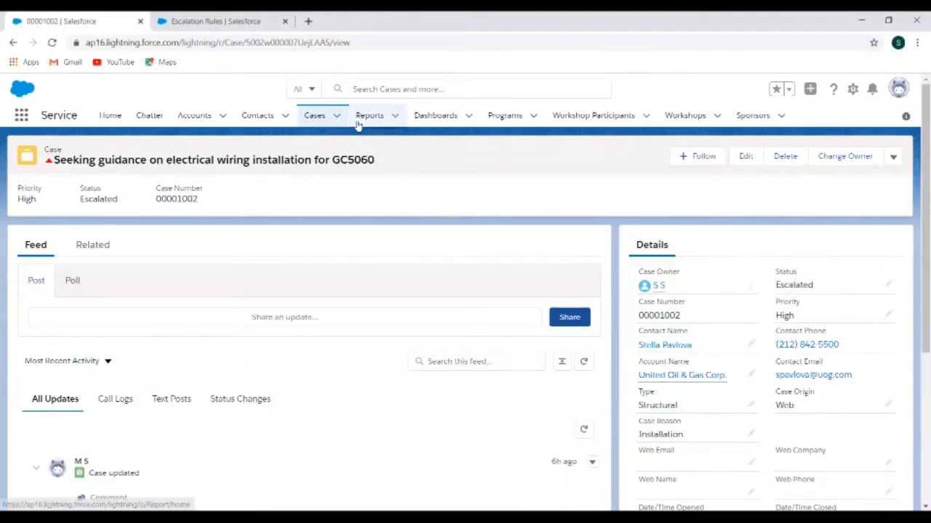
- Open the case "Performance is slow" from the Cases list and examine its status, priority, owner and opening date
{"action": "left_click", "coordinate": [316, 117]}
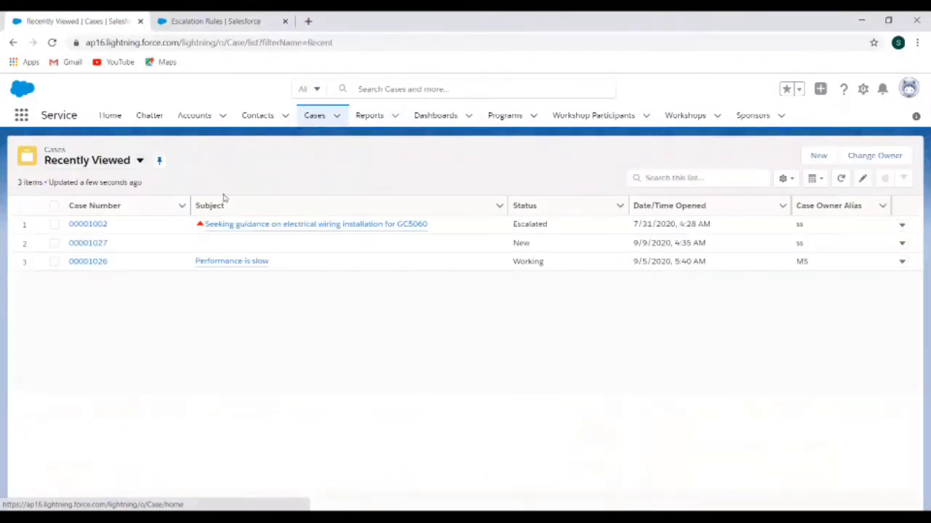
{"action": "left_click", "coordinate": [226, 262]}
{"action": "scroll", "coordinate": [659, 430], "scroll_direction": "down", "scroll_amount": 3}
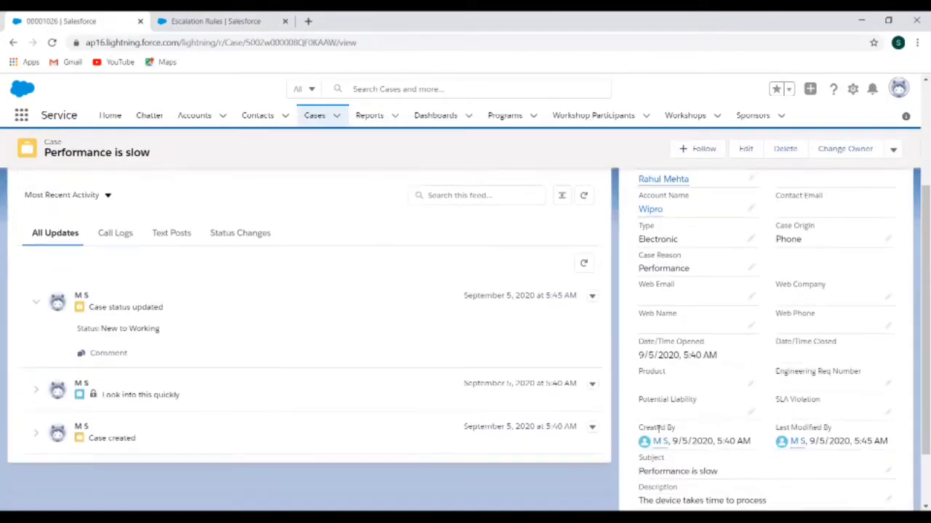
{"action": "scroll", "coordinate": [659, 431], "scroll_direction": "up", "scroll_amount": 3}
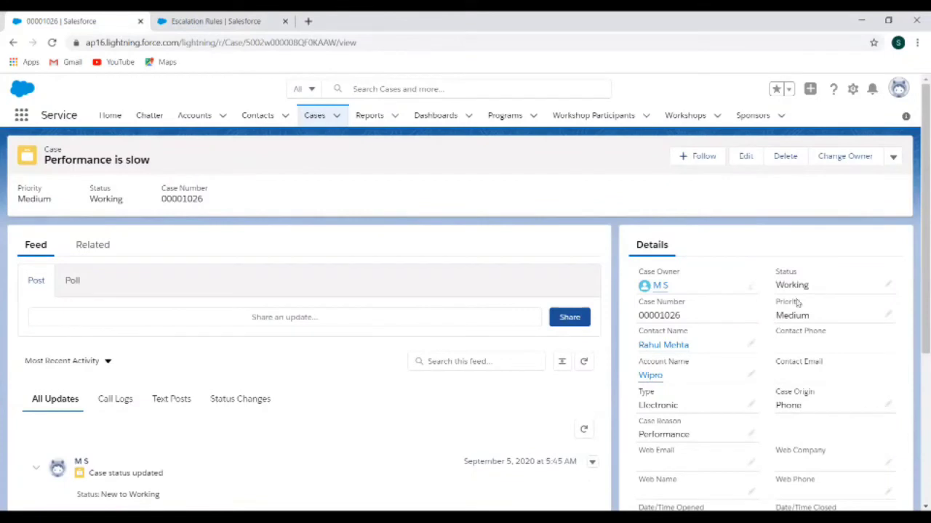
{"action": "scroll", "coordinate": [708, 428], "scroll_direction": "down", "scroll_amount": 3}
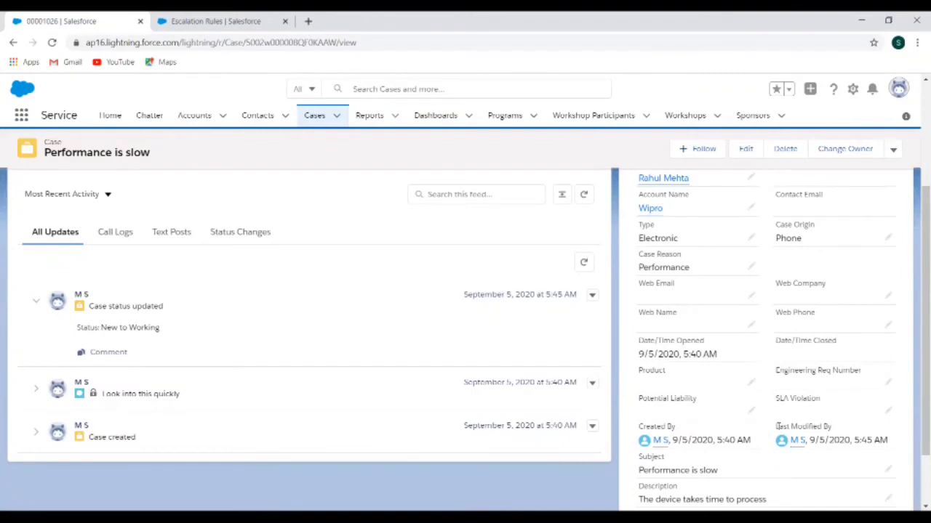
{"action": "scroll", "coordinate": [422, 342], "scroll_direction": "up", "scroll_amount": 3}
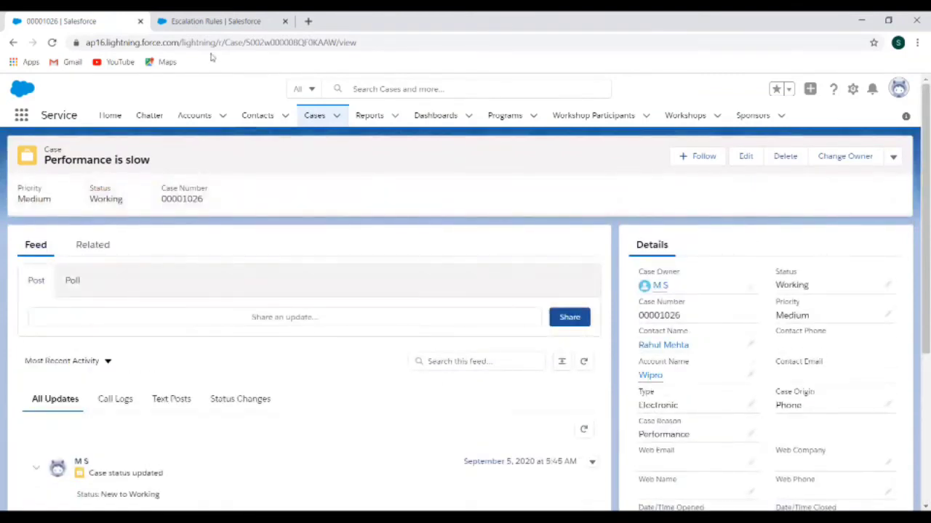
- Open the Case Escalations monitoring page in Setup and set the first search criterion to Escalation Rule equals, without a value
{"action": "left_click", "coordinate": [224, 24]}
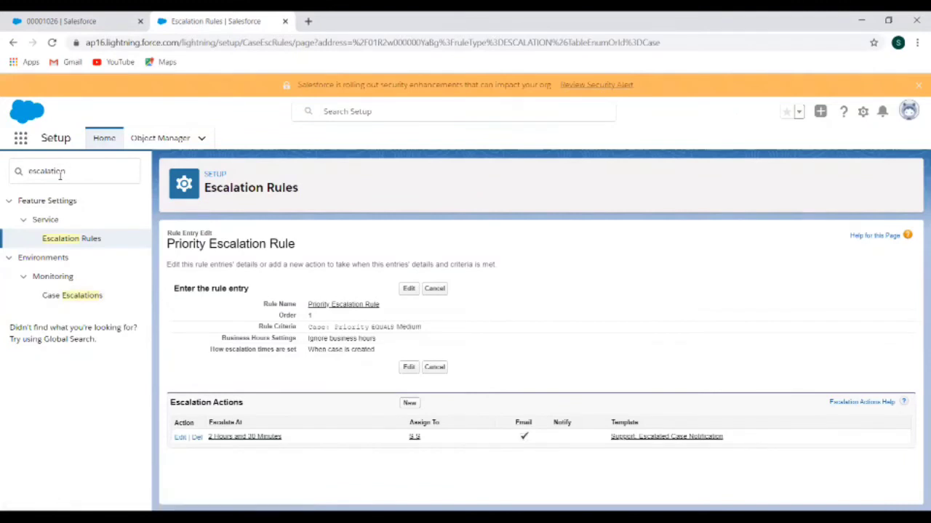
{"action": "left_click", "coordinate": [85, 296]}
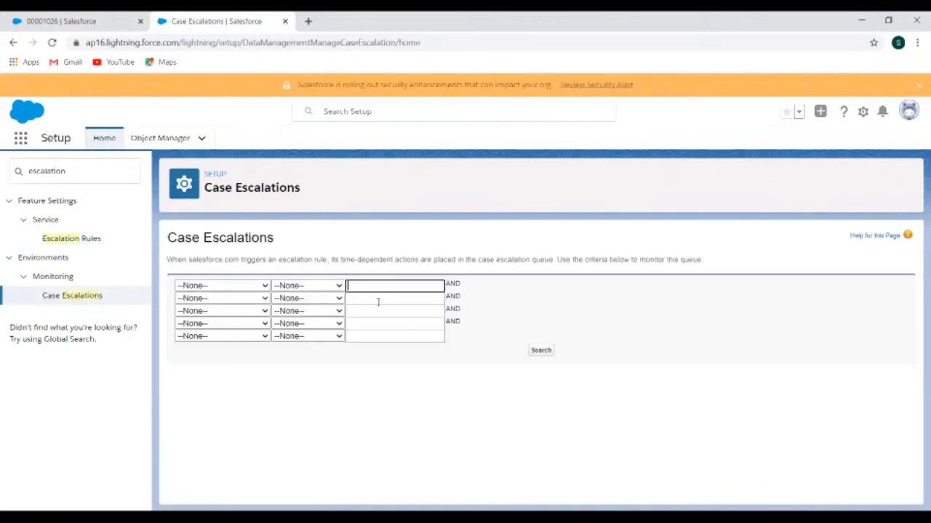
{"action": "left_click", "coordinate": [254, 286]}
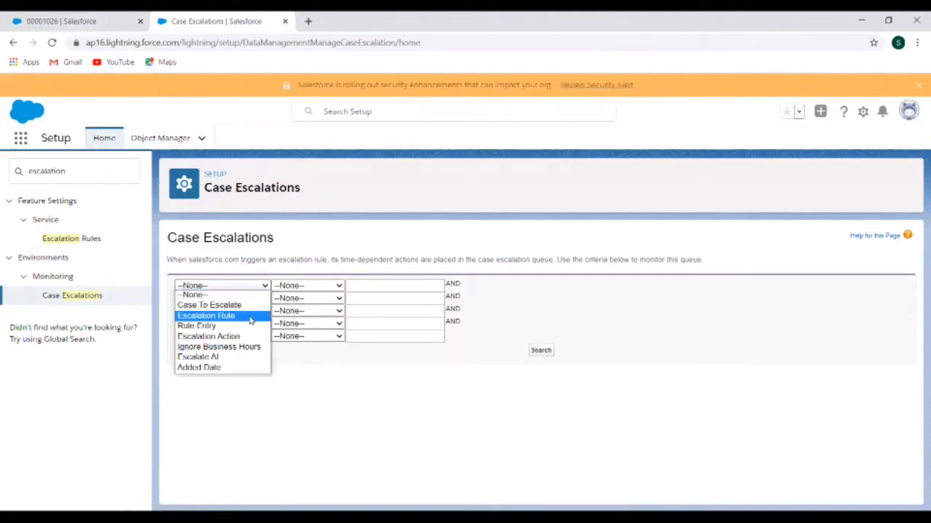
{"action": "left_click", "coordinate": [251, 316]}
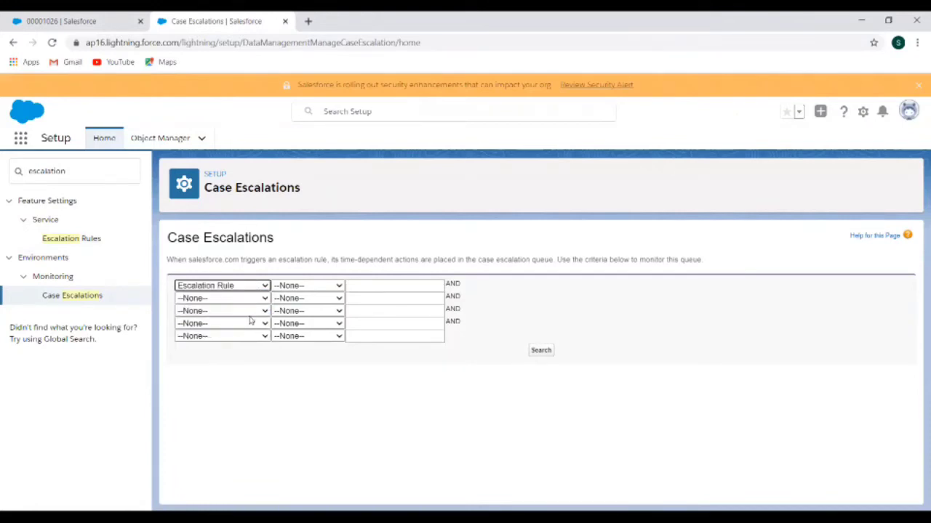
{"action": "left_click", "coordinate": [322, 285]}
{"action": "left_click", "coordinate": [294, 305]}
{"action": "left_click", "coordinate": [374, 286]}
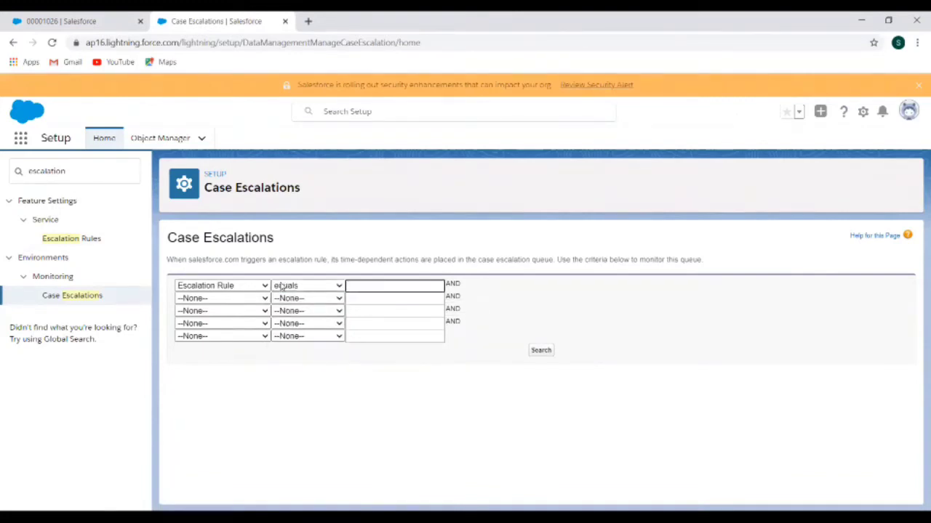
- Reset the first criterion's field to None and search the case escalation queue
{"action": "left_click", "coordinate": [230, 299]}
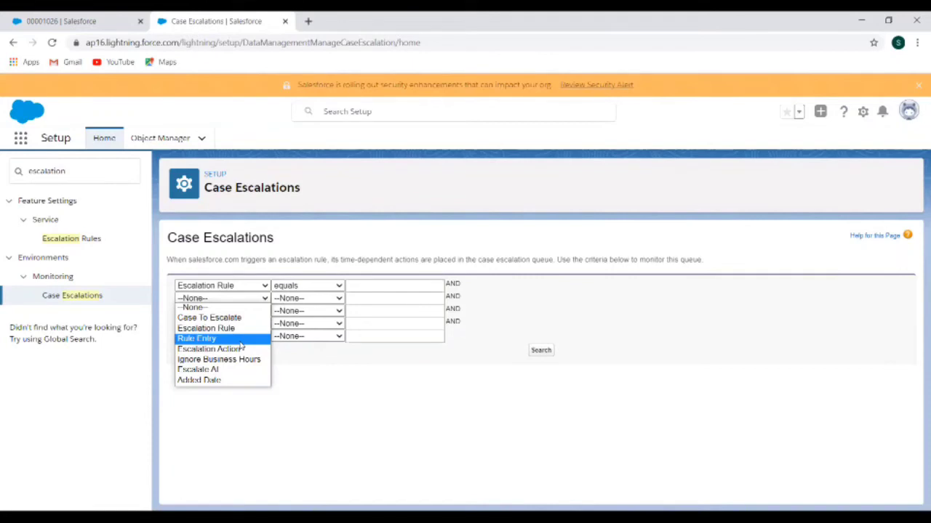
{"action": "left_click", "coordinate": [337, 349]}
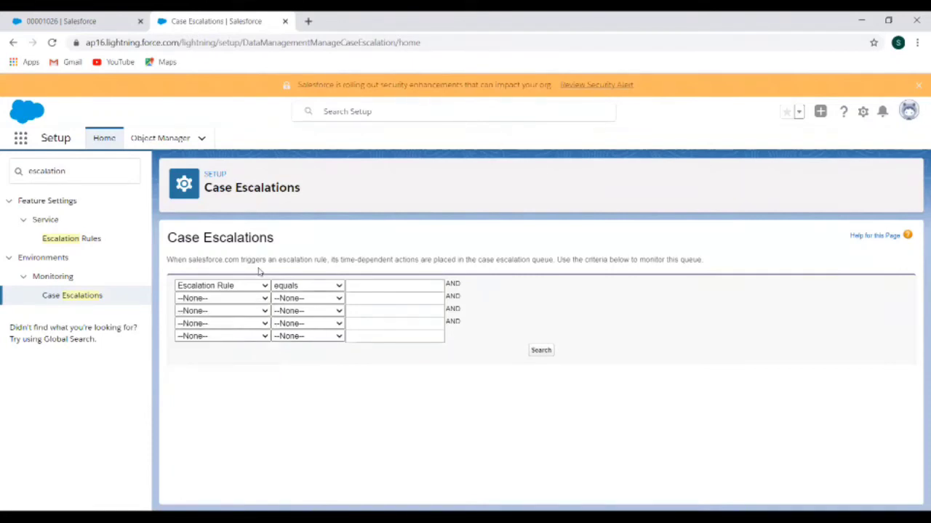
{"action": "left_click", "coordinate": [256, 287]}
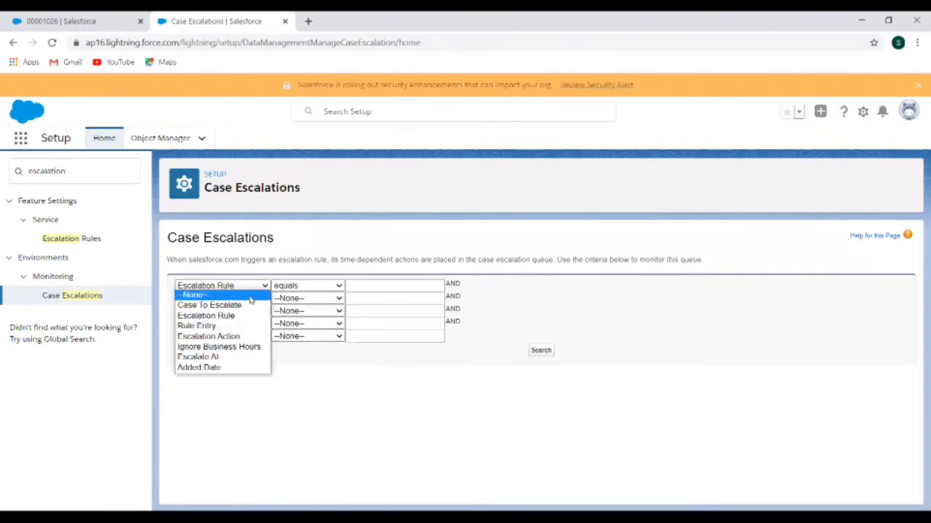
{"action": "left_click", "coordinate": [254, 296]}
{"action": "left_click", "coordinate": [542, 352]}
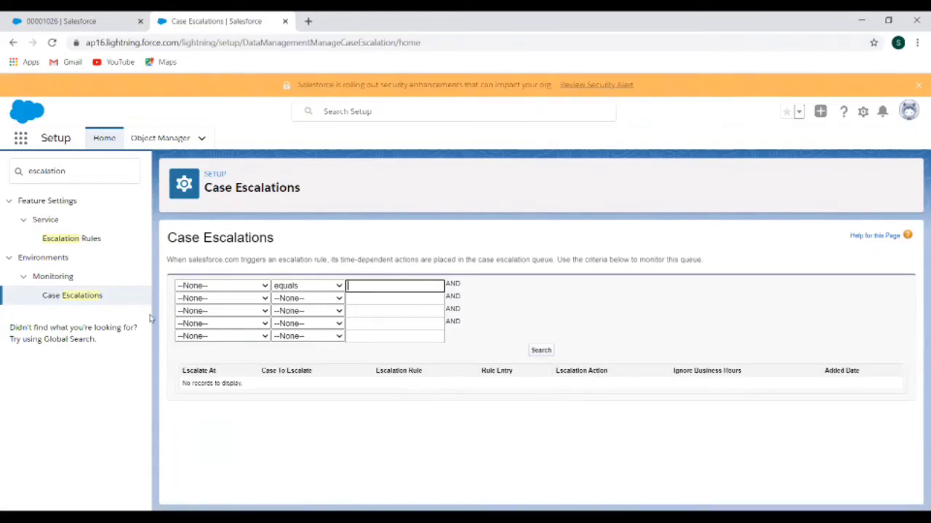
- Change the Type of the case "Performance is slow" to Mechanical and save the record
{"action": "left_click", "coordinate": [99, 20]}
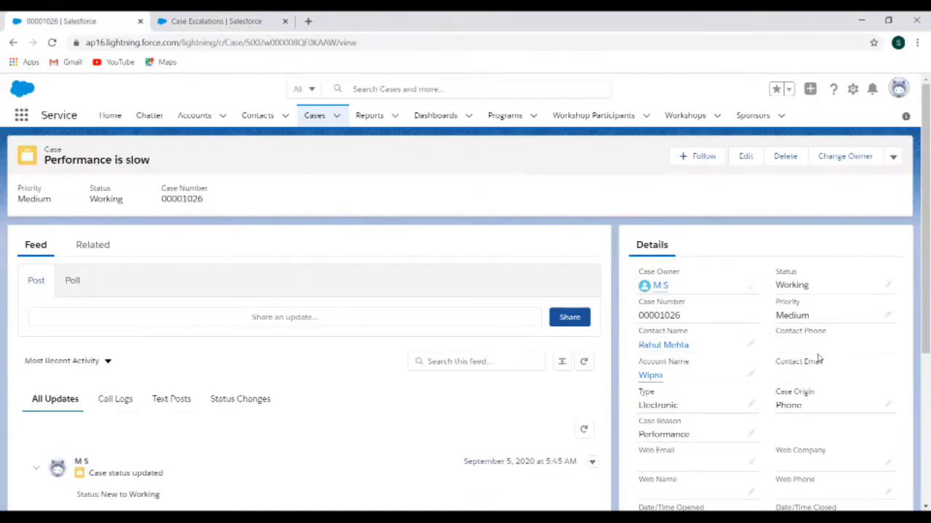
{"action": "scroll", "coordinate": [817, 358], "scroll_direction": "down", "scroll_amount": 1}
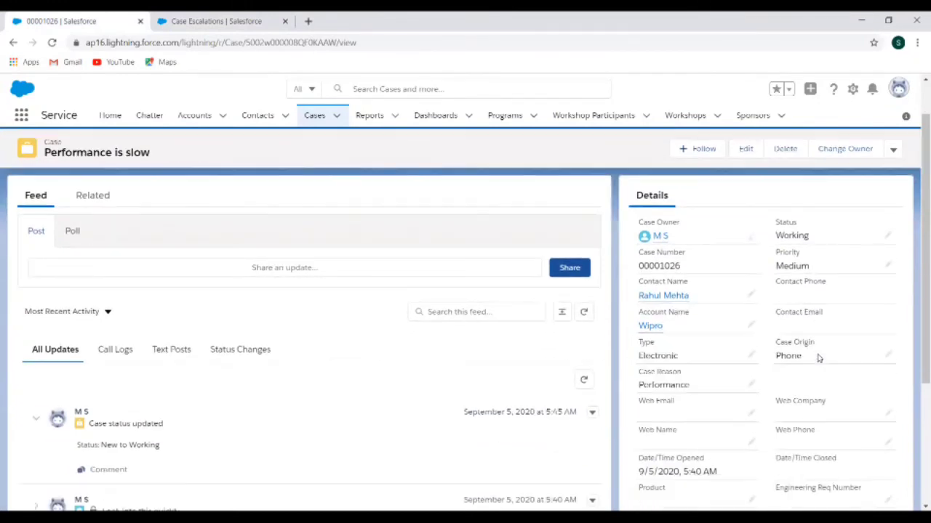
{"action": "left_click", "coordinate": [889, 236]}
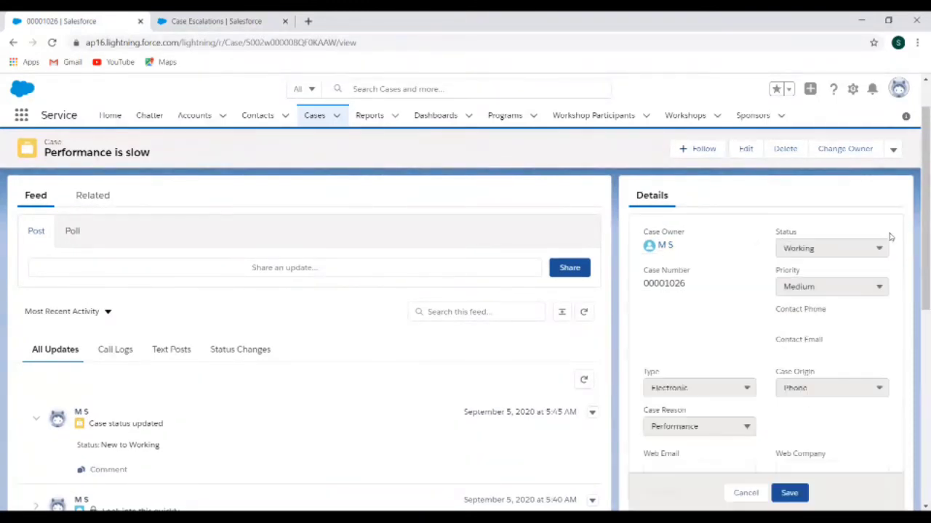
{"action": "scroll", "coordinate": [800, 388], "scroll_direction": "down", "scroll_amount": 1}
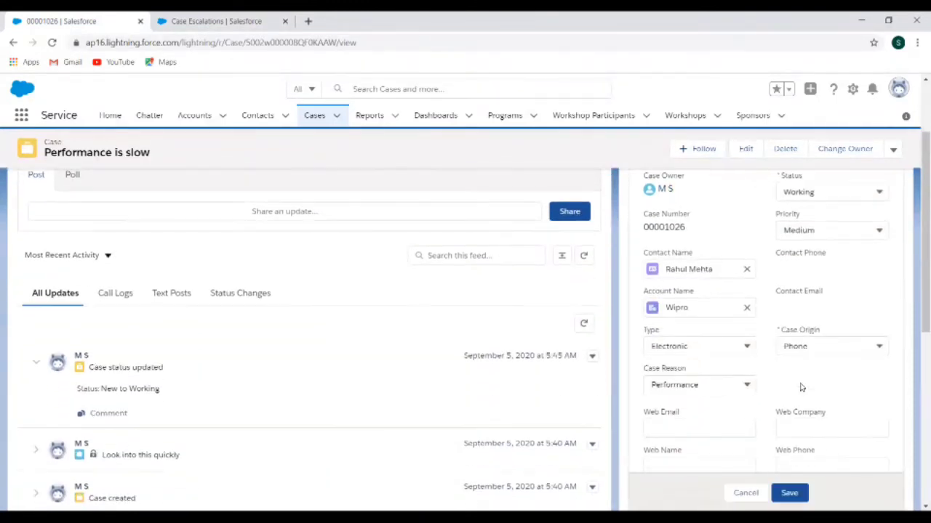
{"action": "left_click", "coordinate": [726, 345]}
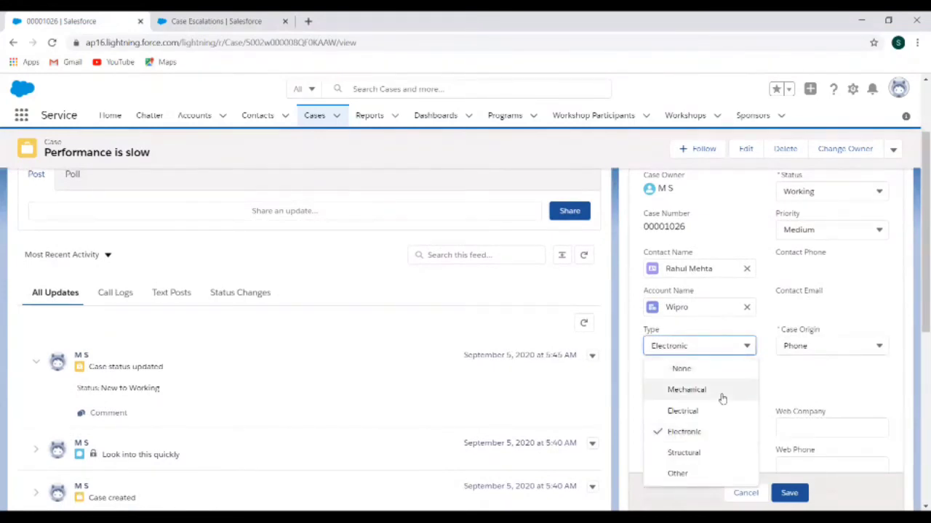
{"action": "left_click", "coordinate": [723, 397]}
{"action": "left_click", "coordinate": [798, 493]}
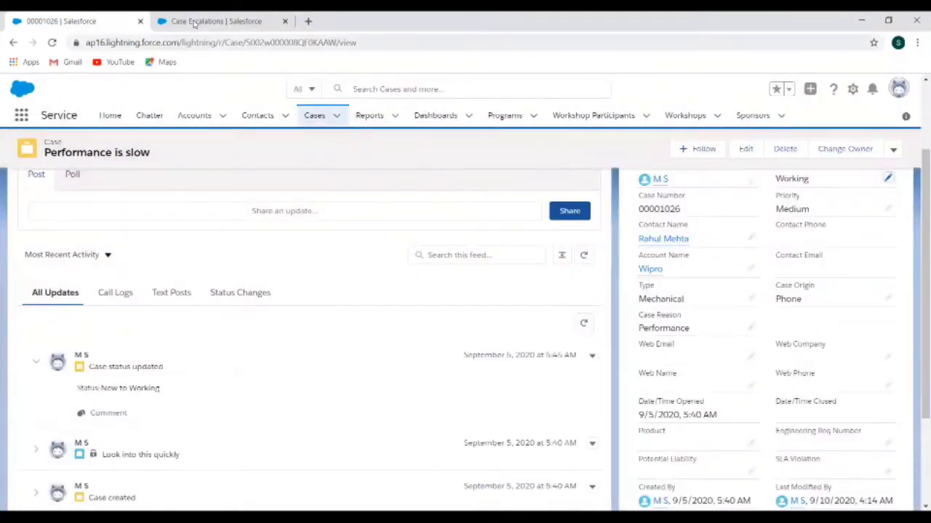
- Reload the Case Escalations monitoring page and search the queue without any criteria
{"action": "left_click", "coordinate": [191, 22]}
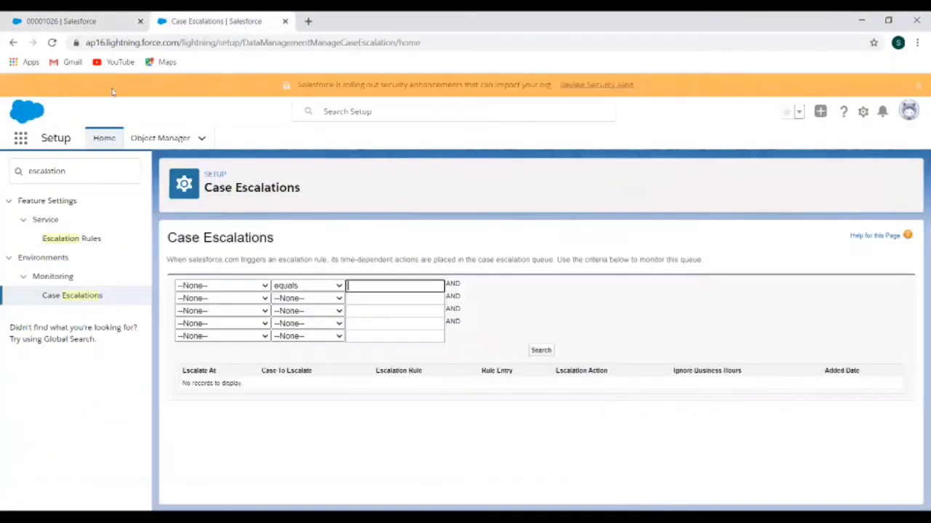
{"action": "left_click", "coordinate": [52, 43]}
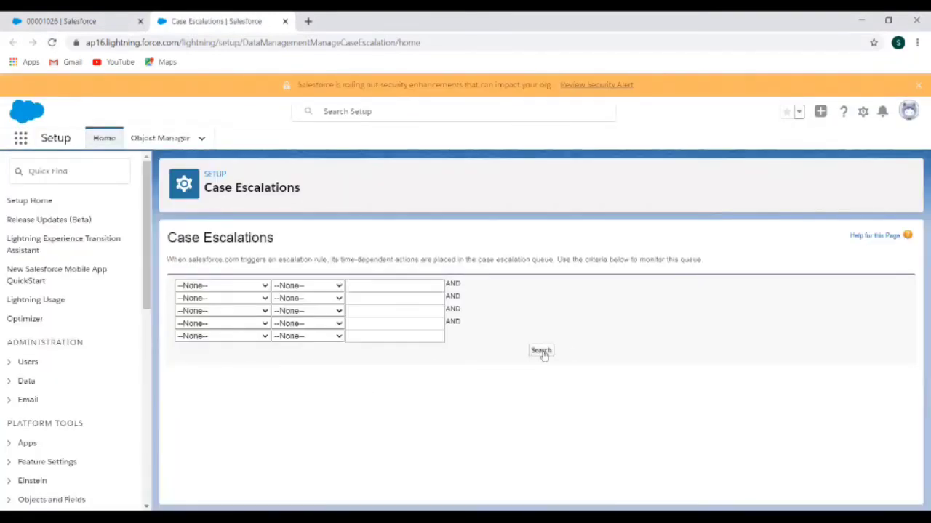
{"action": "left_click", "coordinate": [542, 352]}
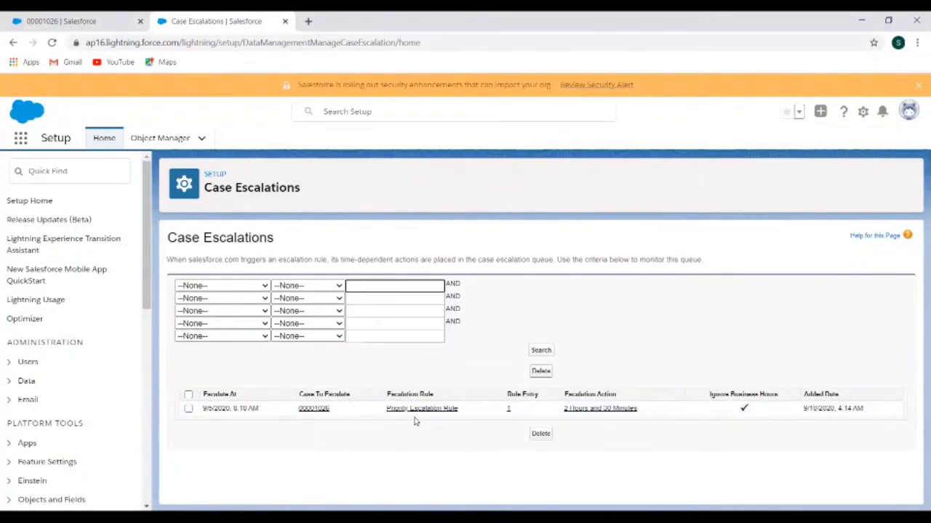
- Open the case listed in the escalation queue, set its Status to Escalated and save it
{"action": "left_click", "coordinate": [315, 409]}
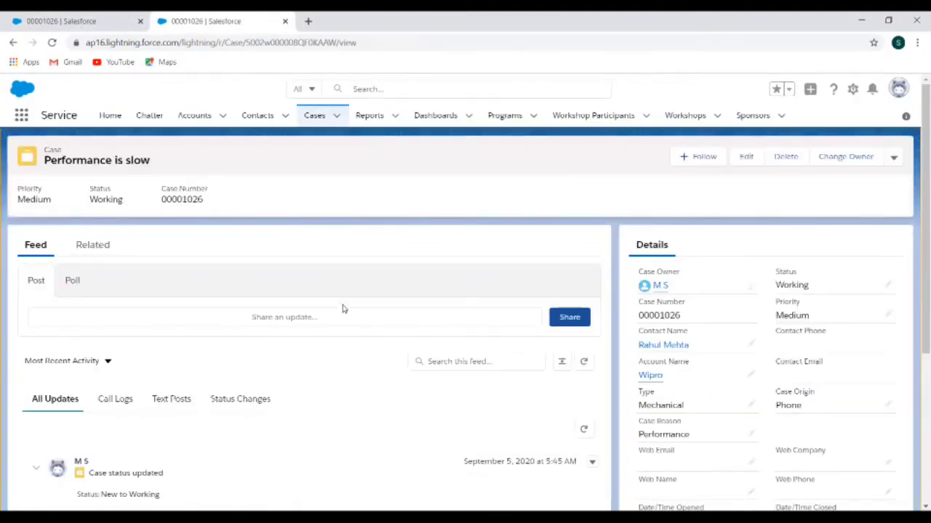
{"action": "left_click", "coordinate": [887, 285]}
{"action": "left_click", "coordinate": [851, 299]}
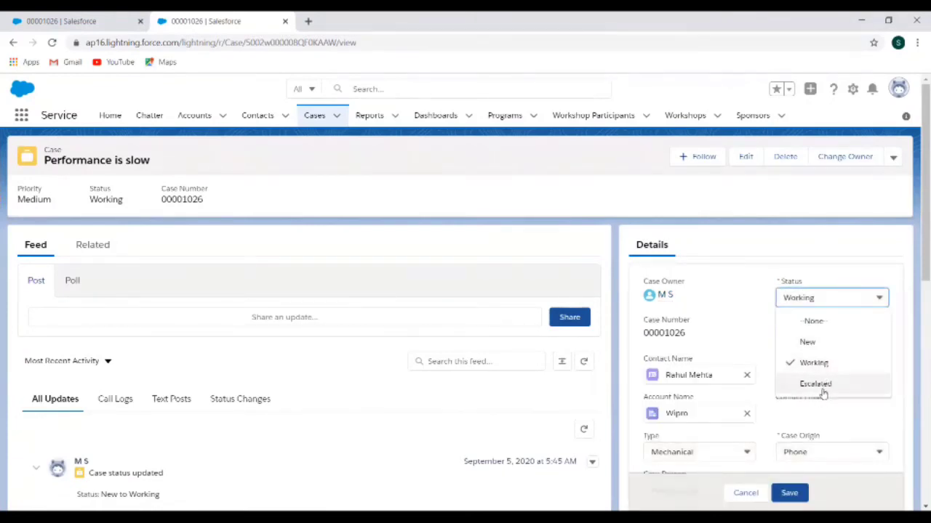
{"action": "left_click", "coordinate": [822, 386]}
{"action": "left_click", "coordinate": [788, 500]}
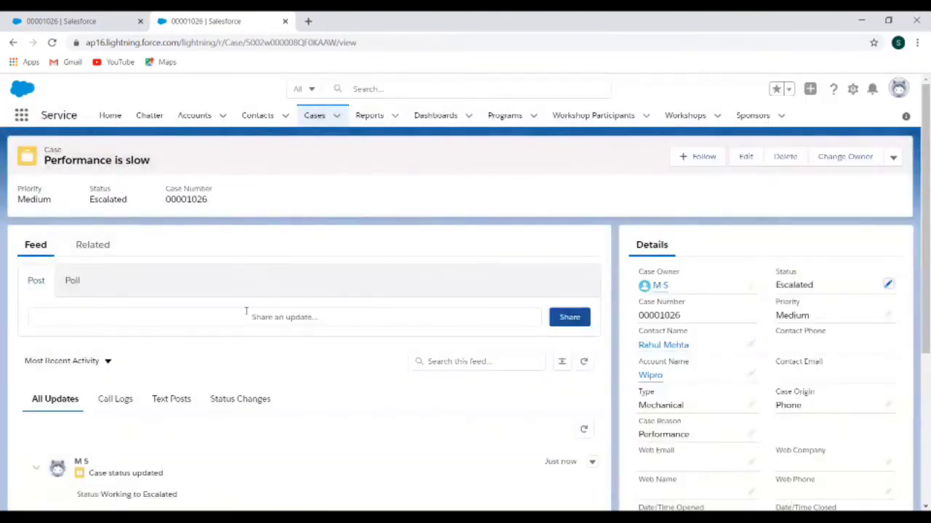
- Check the escalation marker and owner of "Performance is slow" in the Cases list and on its record, finishing at the list
{"action": "left_click", "coordinate": [320, 118]}
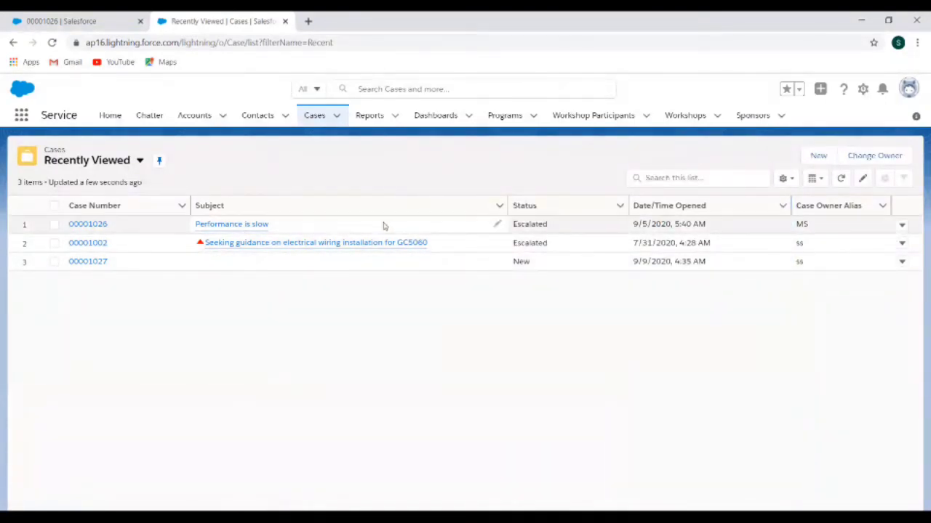
{"action": "mouse_move", "coordinate": [250, 224]}
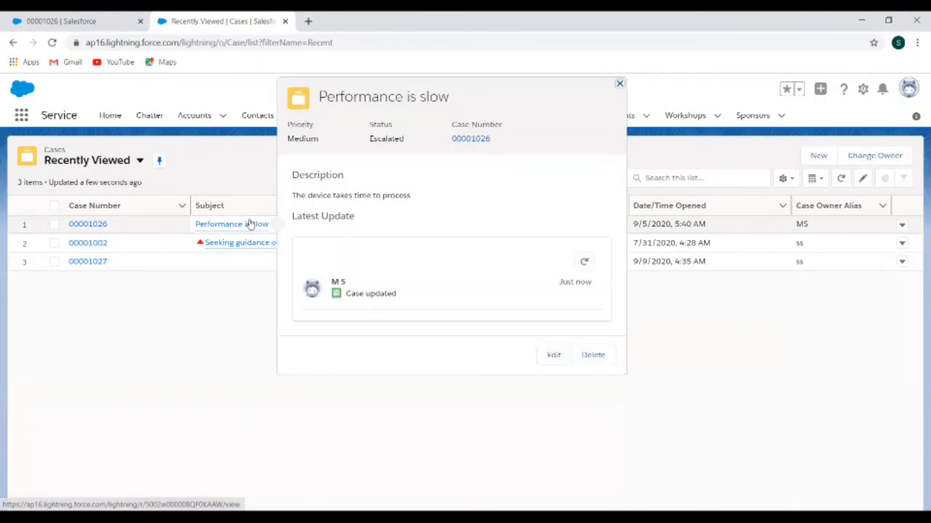
{"action": "left_click", "coordinate": [250, 224]}
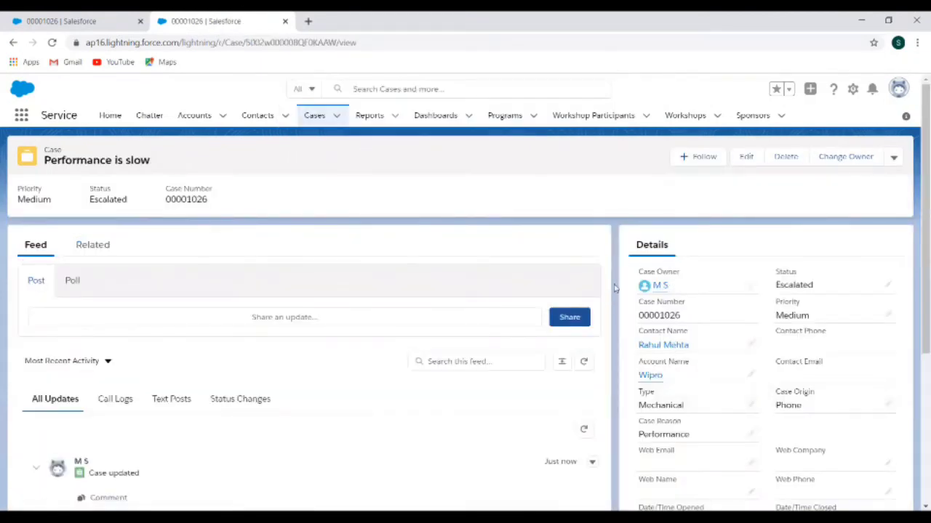
{"action": "left_click", "coordinate": [15, 43]}
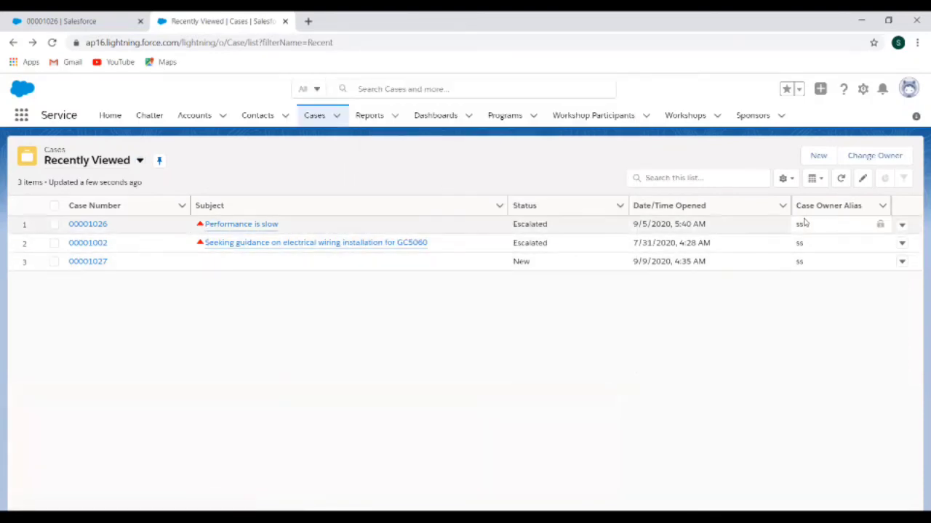
{"action": "left_click", "coordinate": [247, 232]}
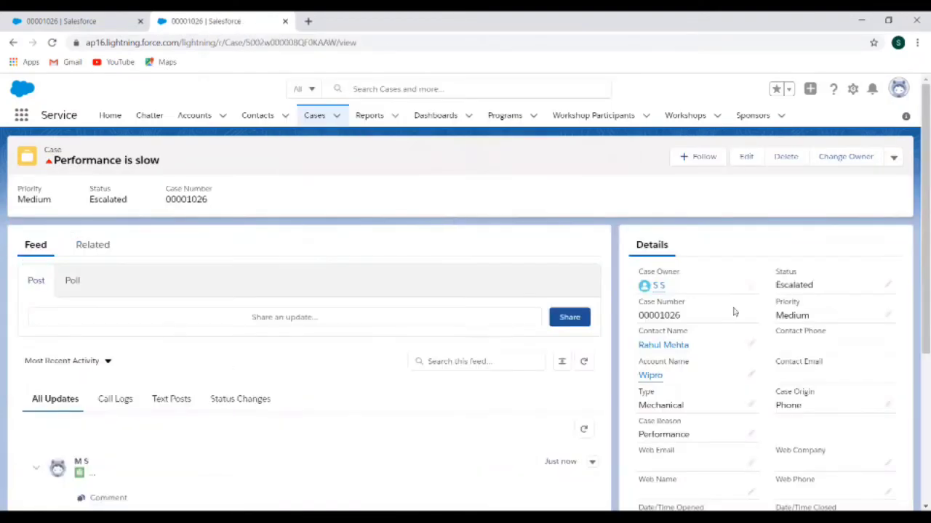
{"action": "mouse_move", "coordinate": [654, 287]}
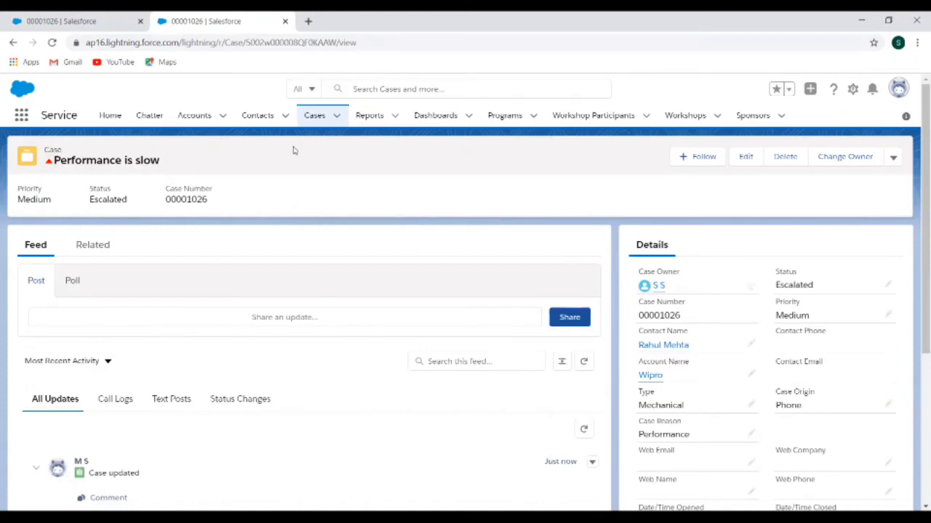
{"action": "left_click", "coordinate": [318, 118]}
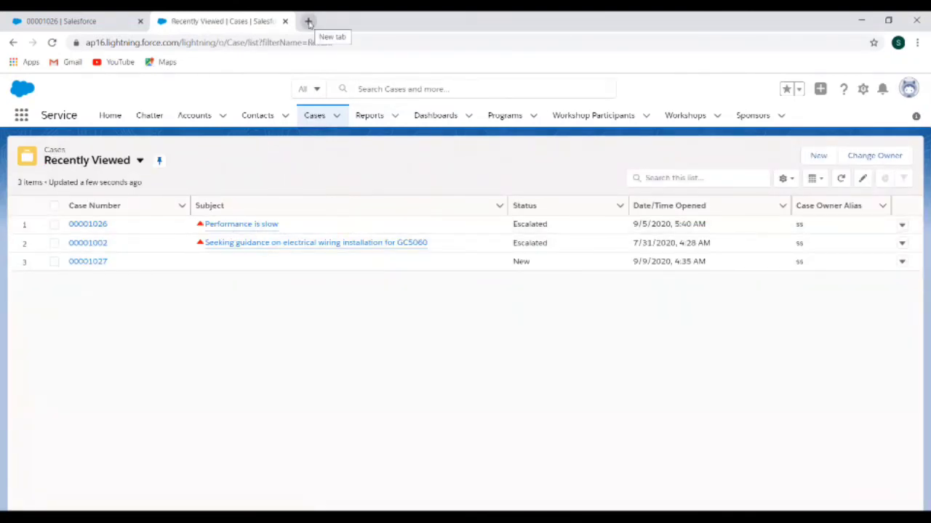
- Switch to Gmail in a new browser tab under the notified account, open the "ESCALATED CASE" email and mark it as looking safe
{"action": "left_click", "coordinate": [309, 24]}
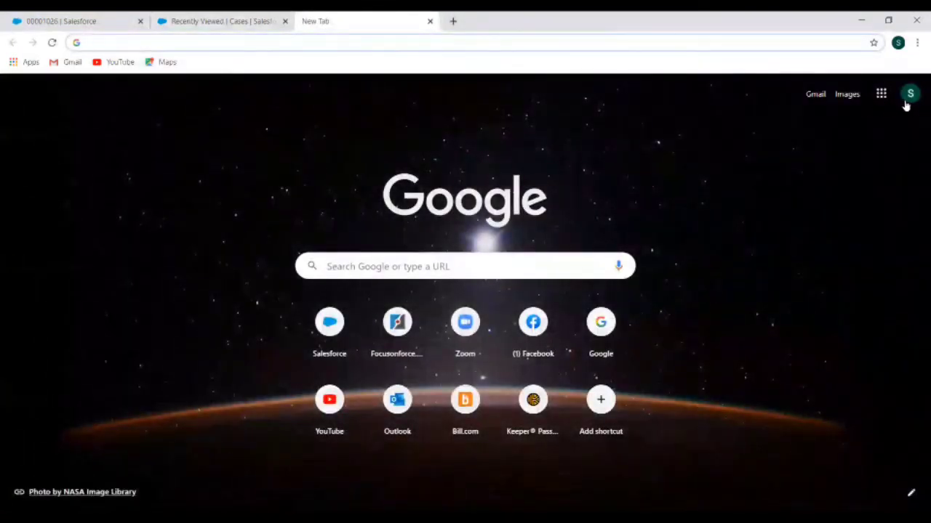
{"action": "left_click", "coordinate": [905, 104]}
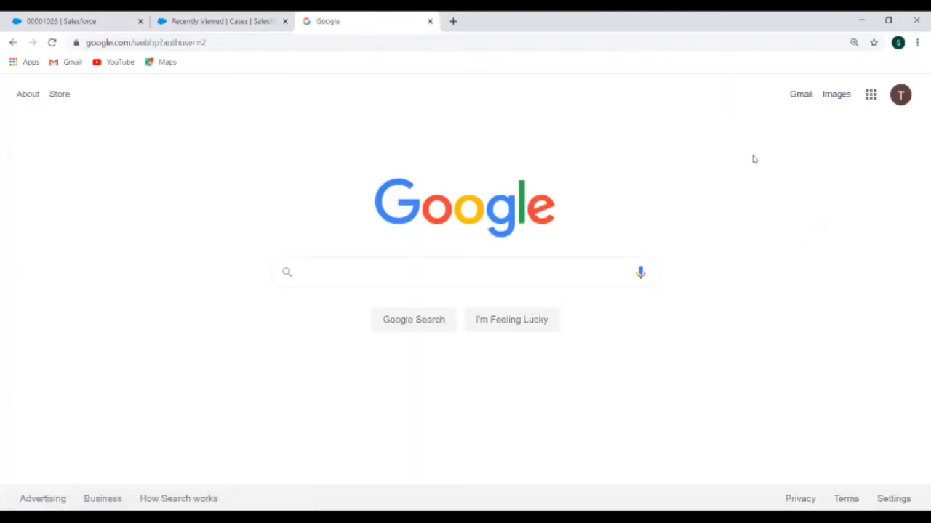
{"action": "left_click", "coordinate": [800, 95]}
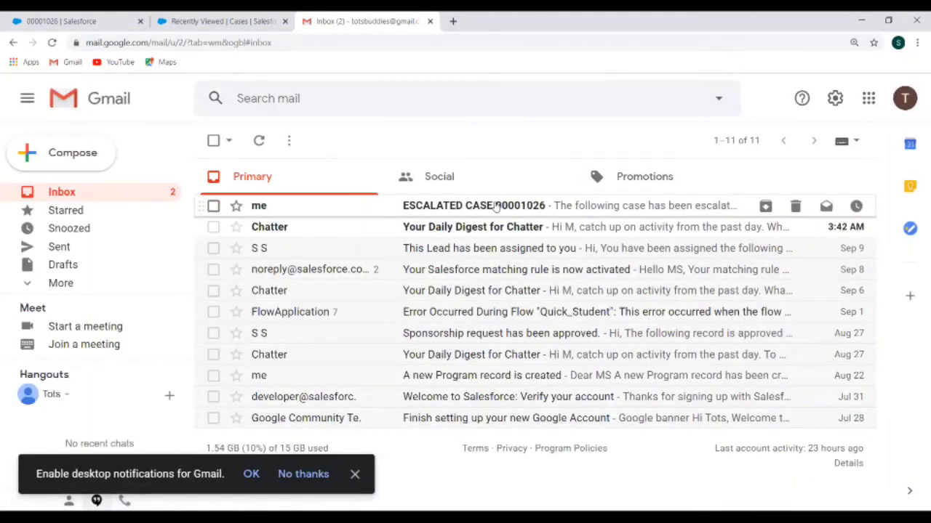
{"action": "left_click", "coordinate": [538, 208]}
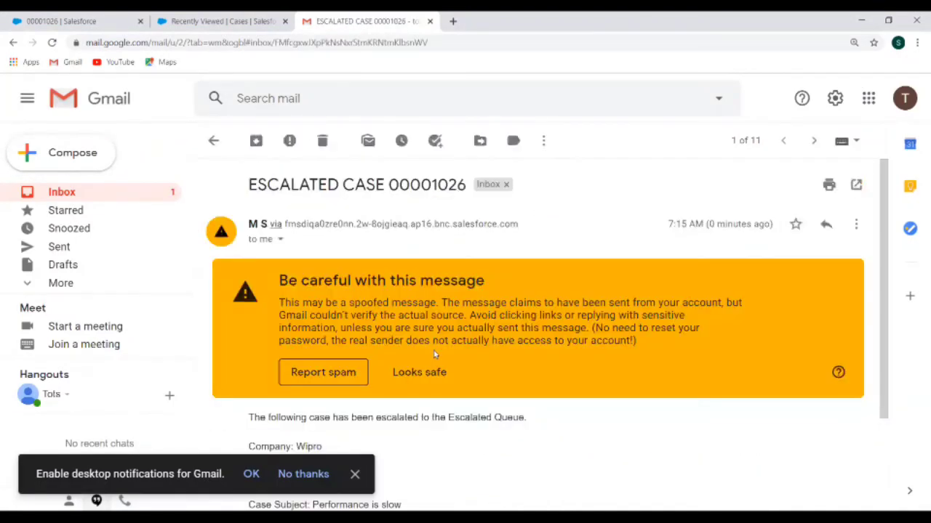
{"action": "left_click", "coordinate": [430, 374]}
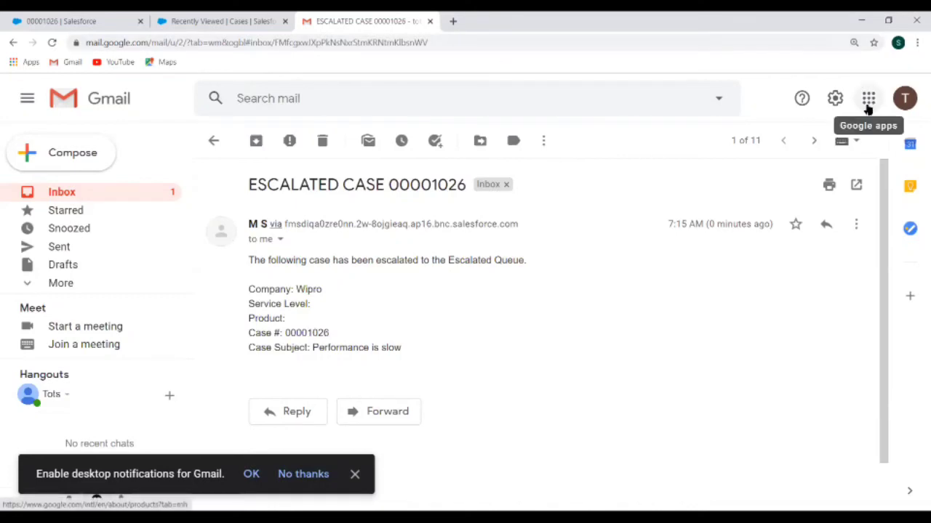
- Switch to the assignee's Gmail account, read the auto-assignment notification for "Performance is slow", and return to the Salesforce Cases list
{"action": "left_click", "coordinate": [904, 99]}
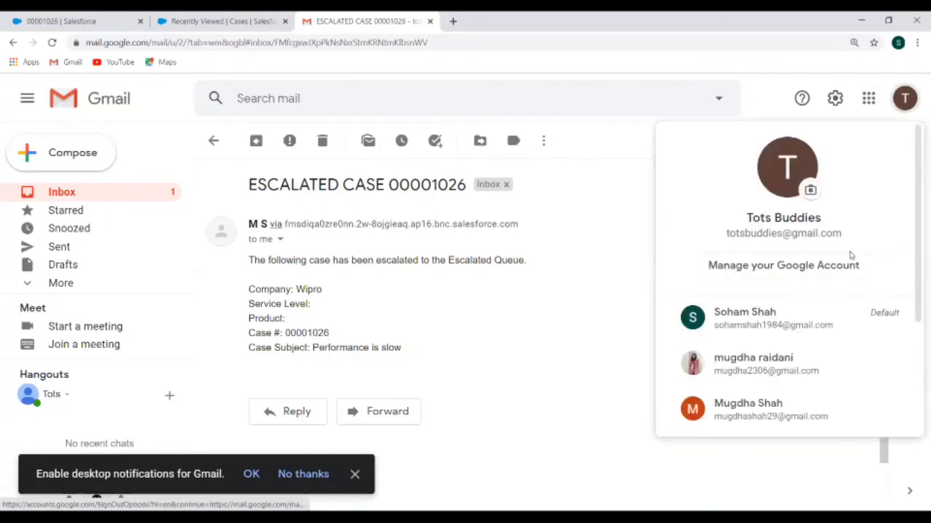
{"action": "left_click", "coordinate": [749, 410]}
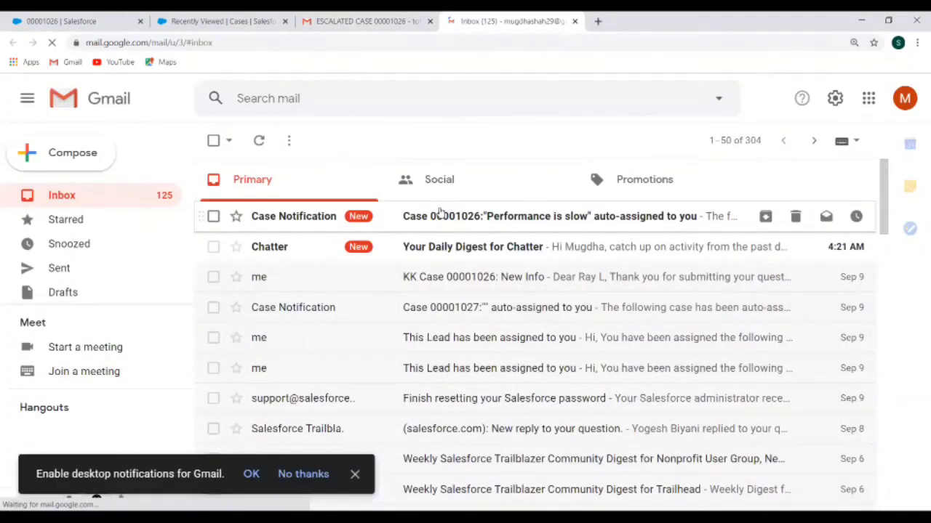
{"action": "left_click", "coordinate": [441, 216]}
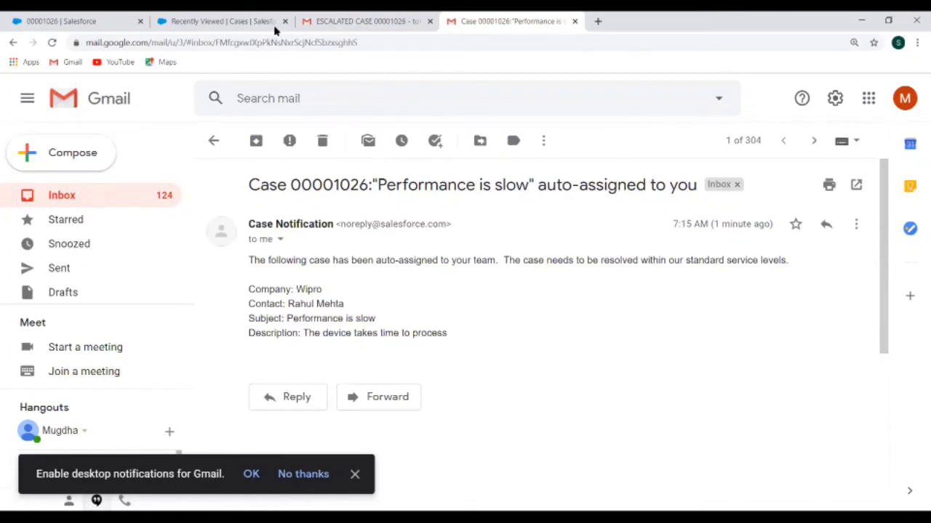
{"action": "left_click", "coordinate": [235, 21]}
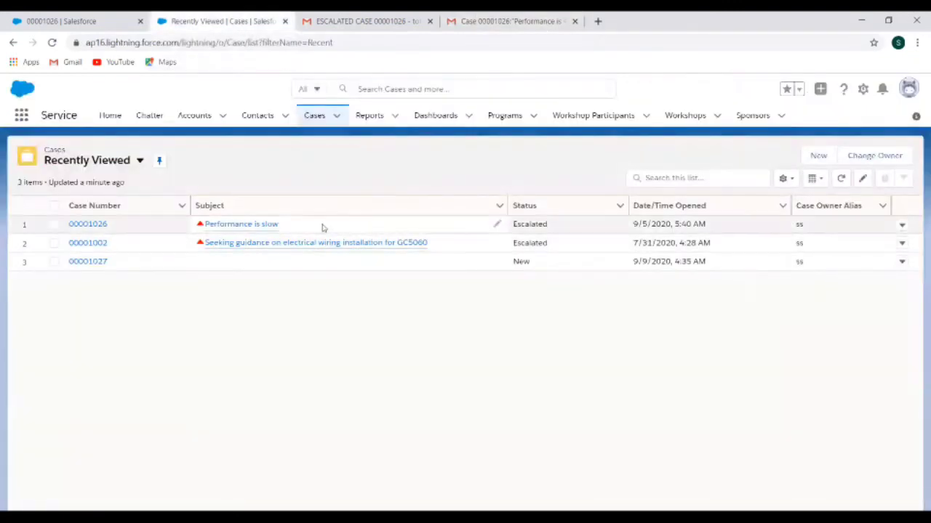